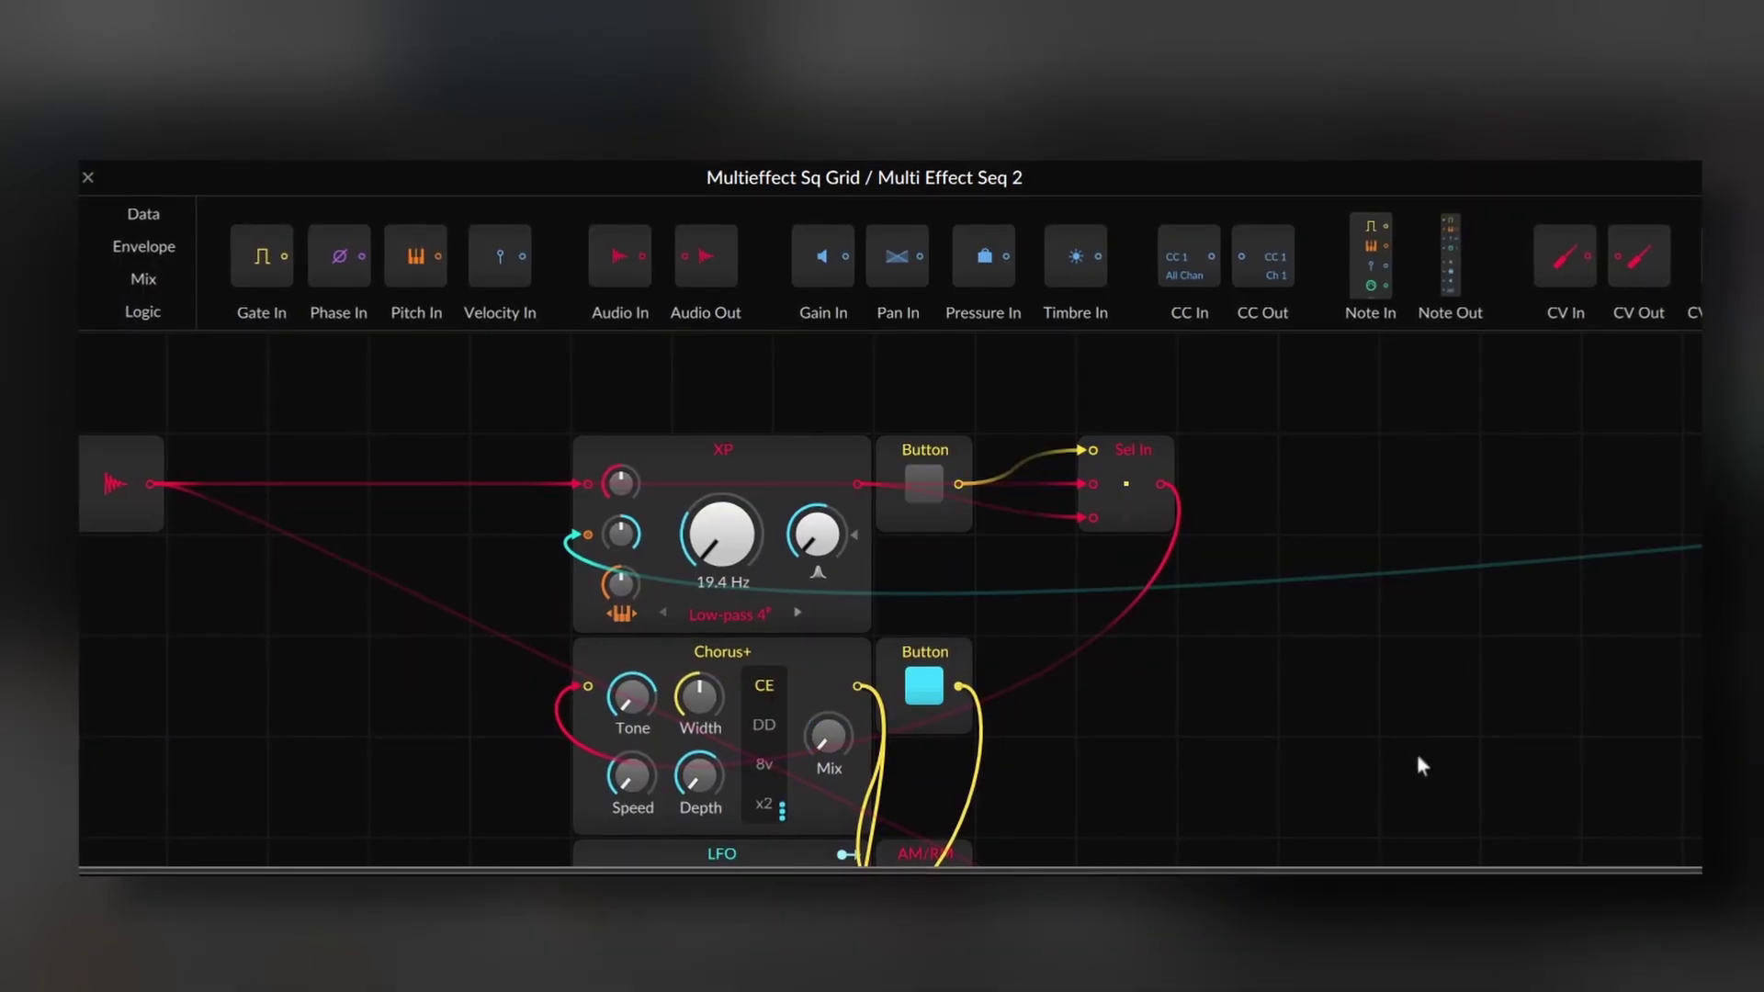
Step: Switch the Multi Effect Seq 2 device back on
drag(1417, 763, 1406, 590)
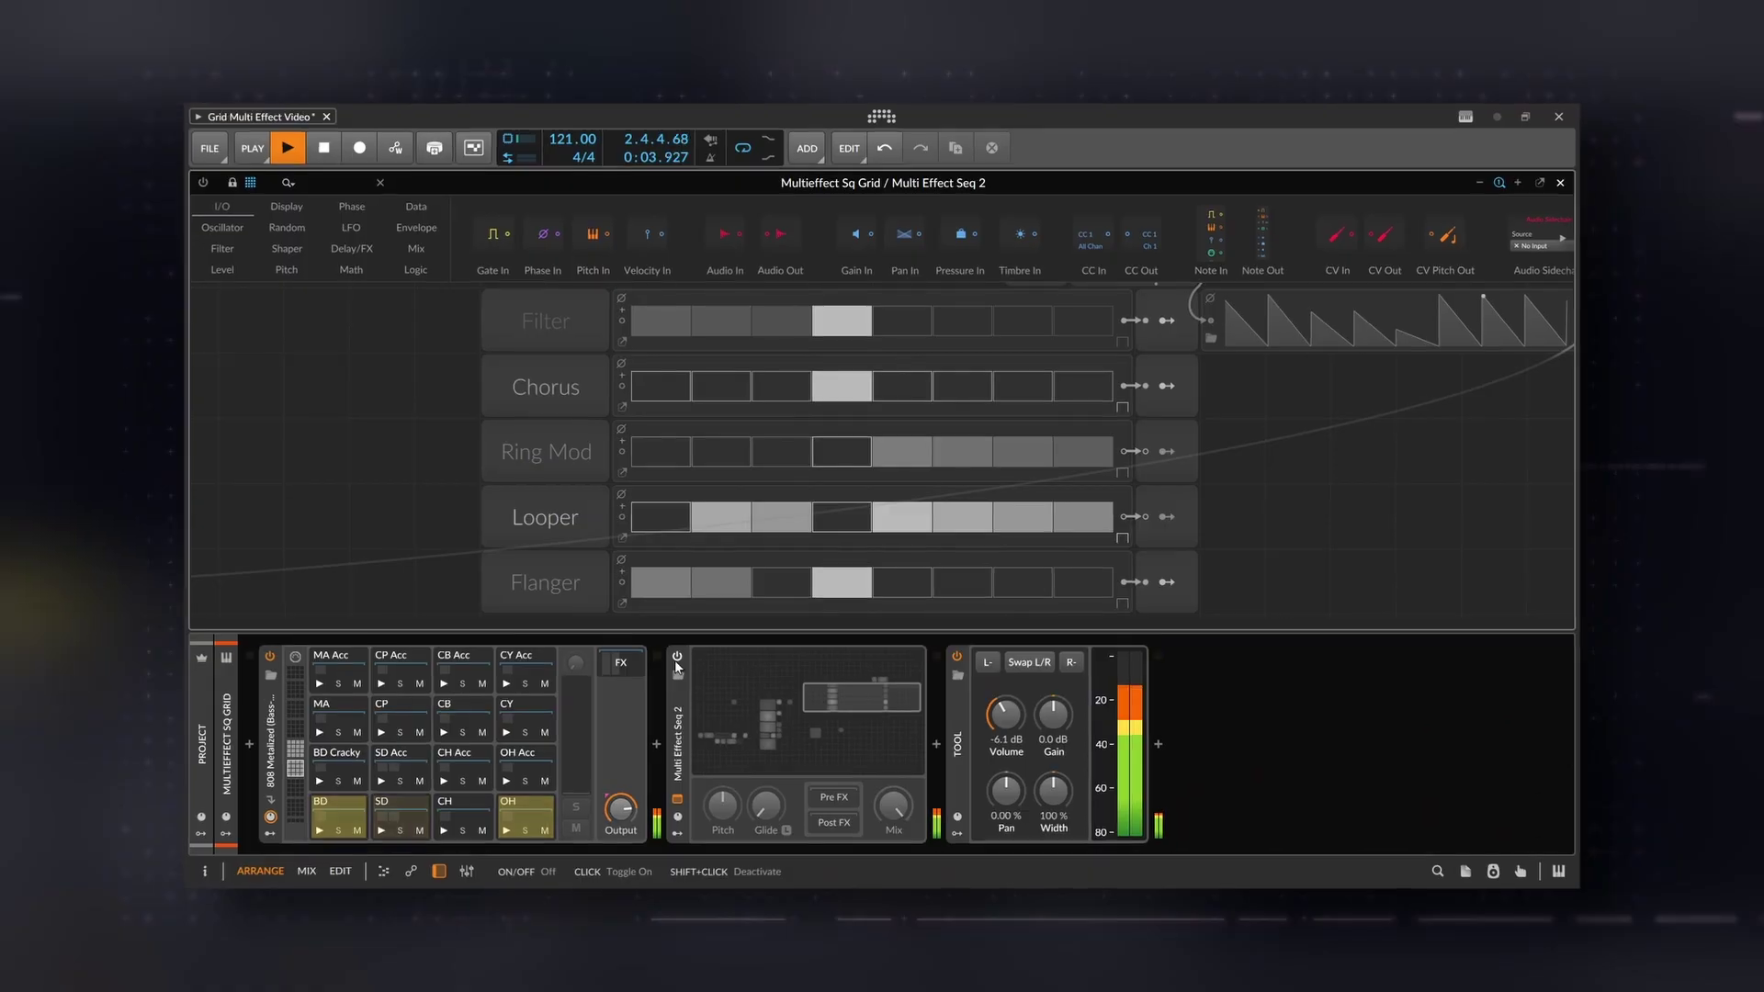
click(672, 662)
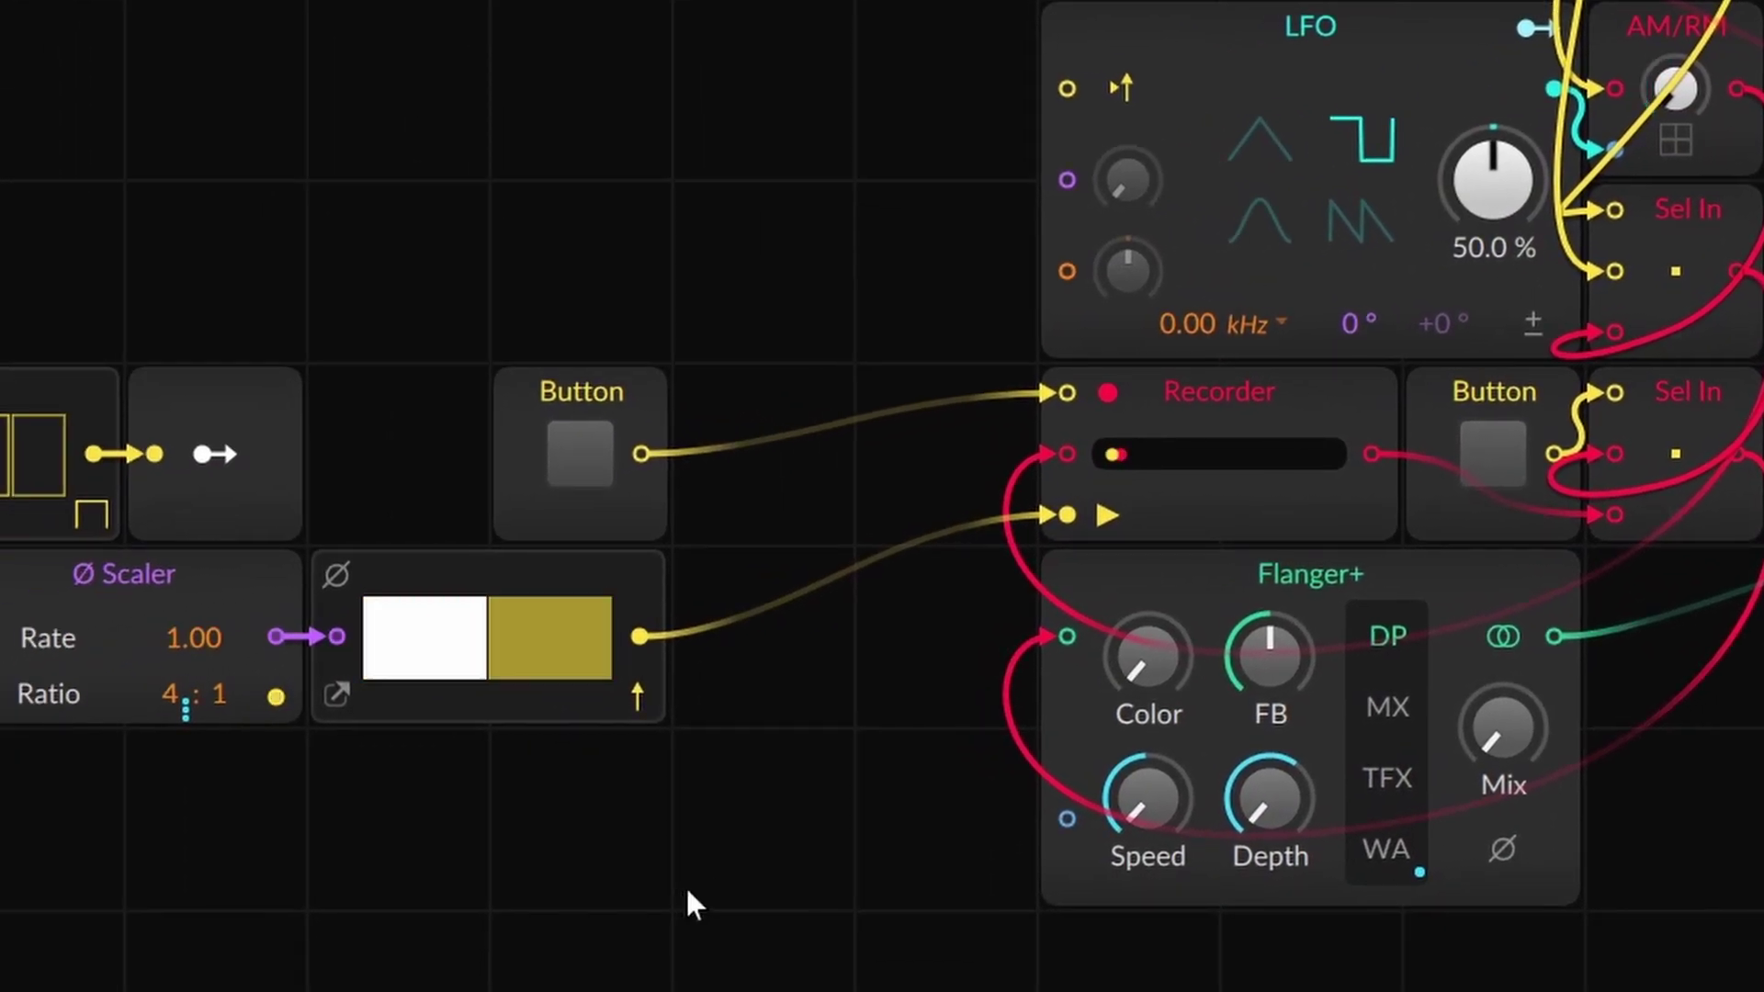
Step: Set the ratio of the phase scaler that drives the Recorder's play trigger to 6:1
drag(516, 882, 1445, 914)
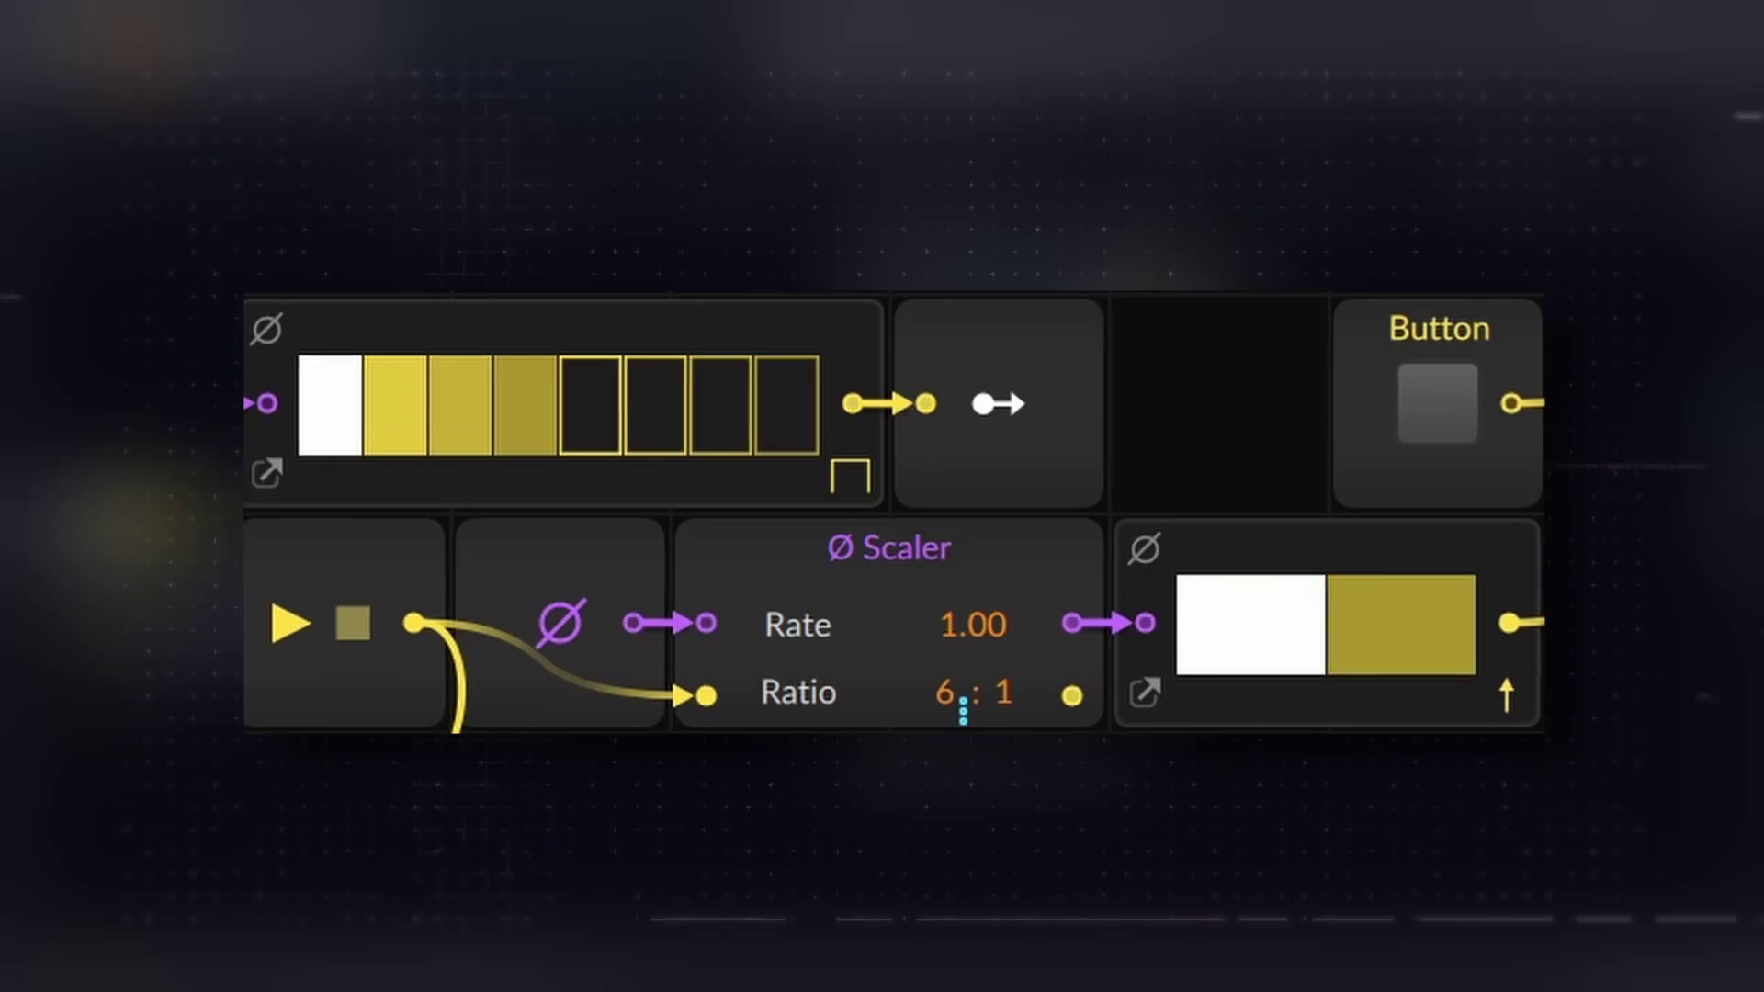
mouse_move(960, 711)
mouse_down()
mouse_move(960, 693)
mouse_move(958, 719)
mouse_up()
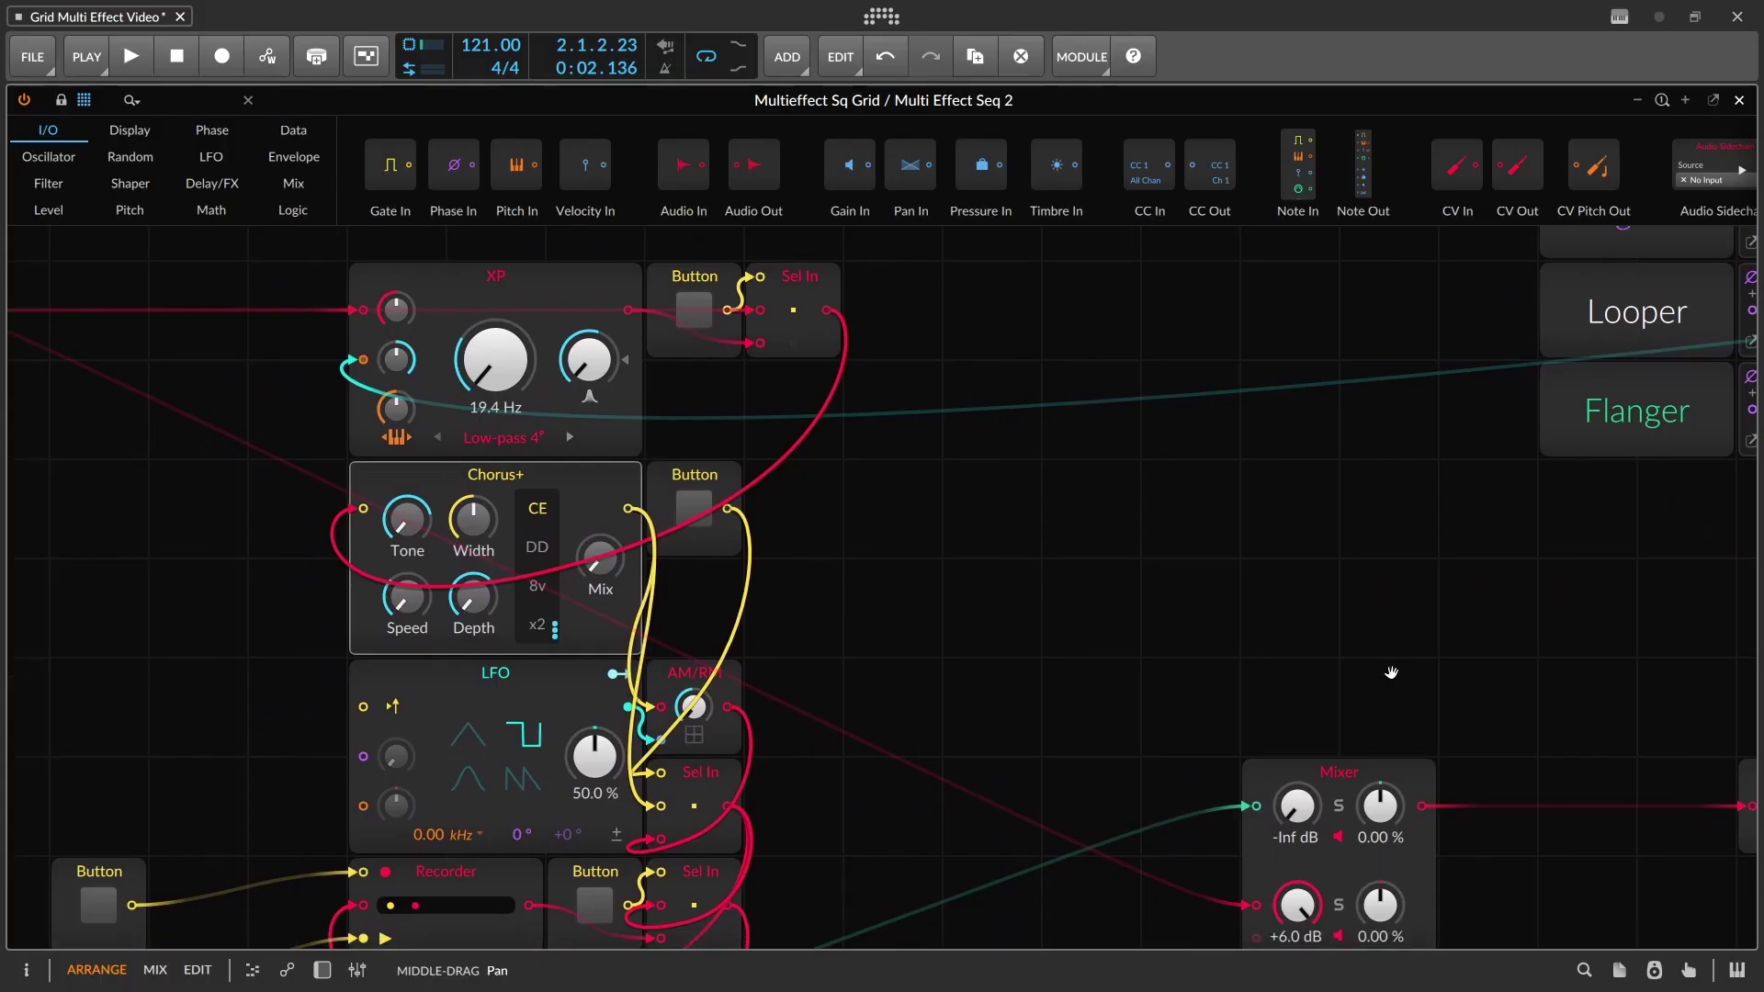
scroll(1498, 647, left, 4)
scroll(1150, 561, left, 2)
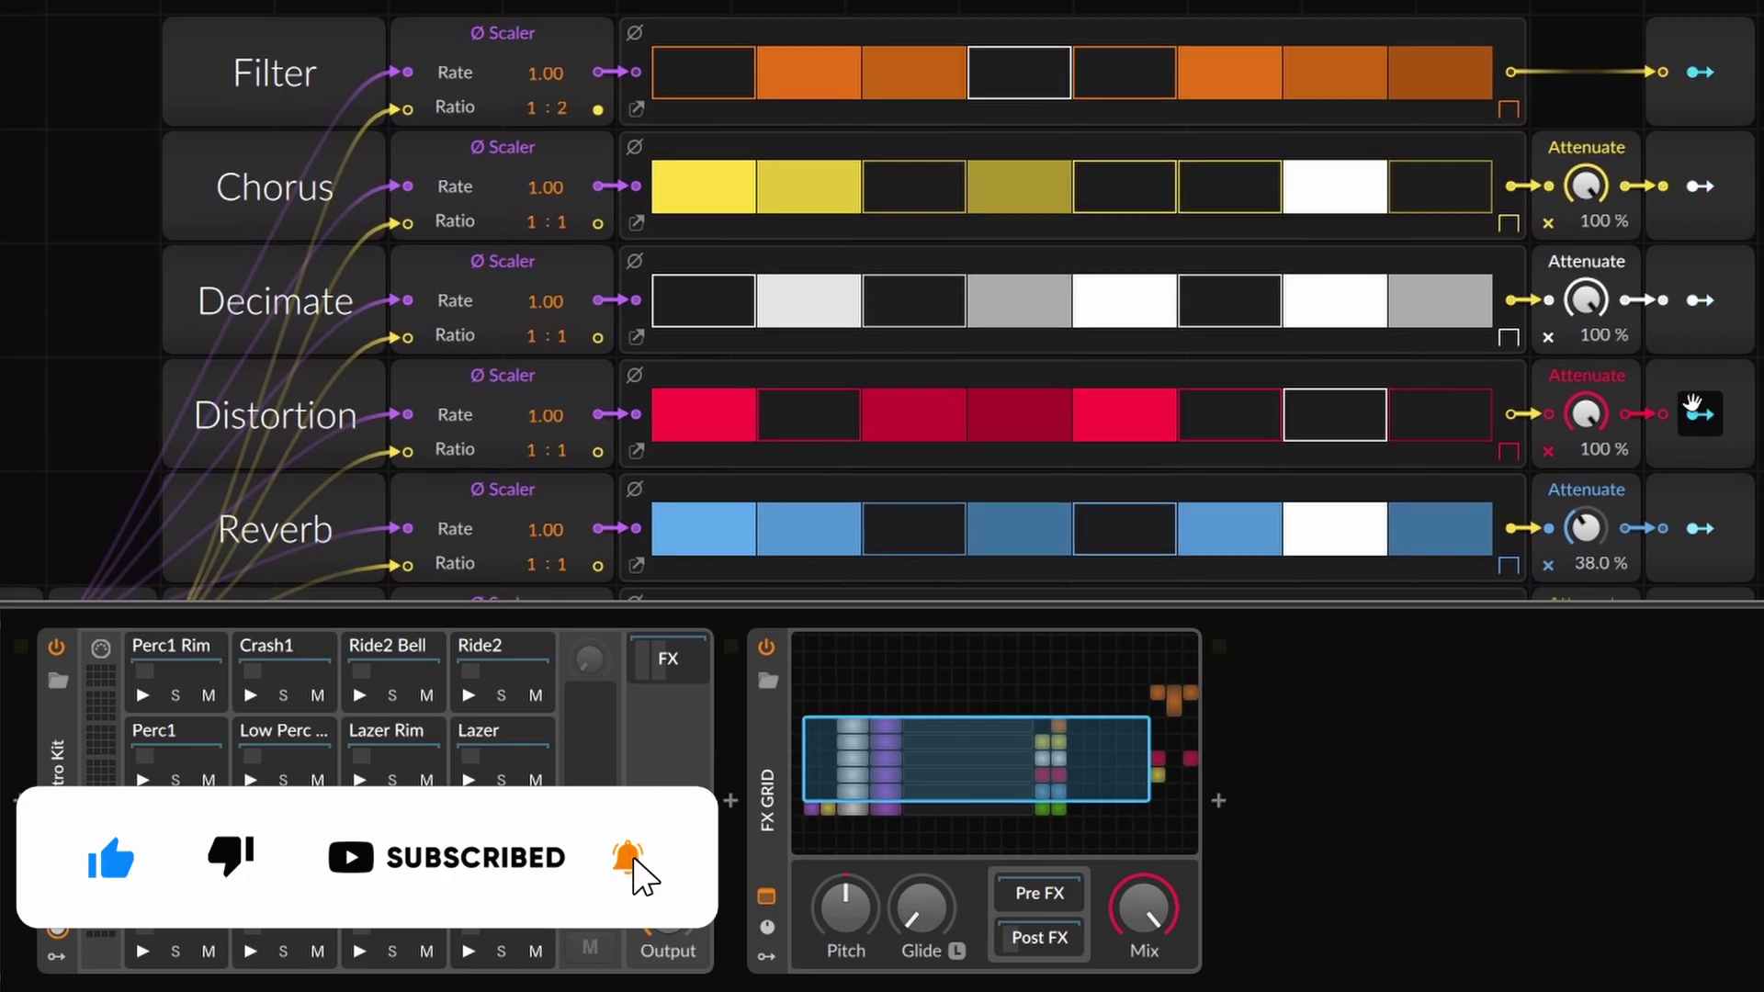
Step: Expand the FX Grid's Post FX slot and its nested Chain device, and switch the FX Grid back on
click(1045, 935)
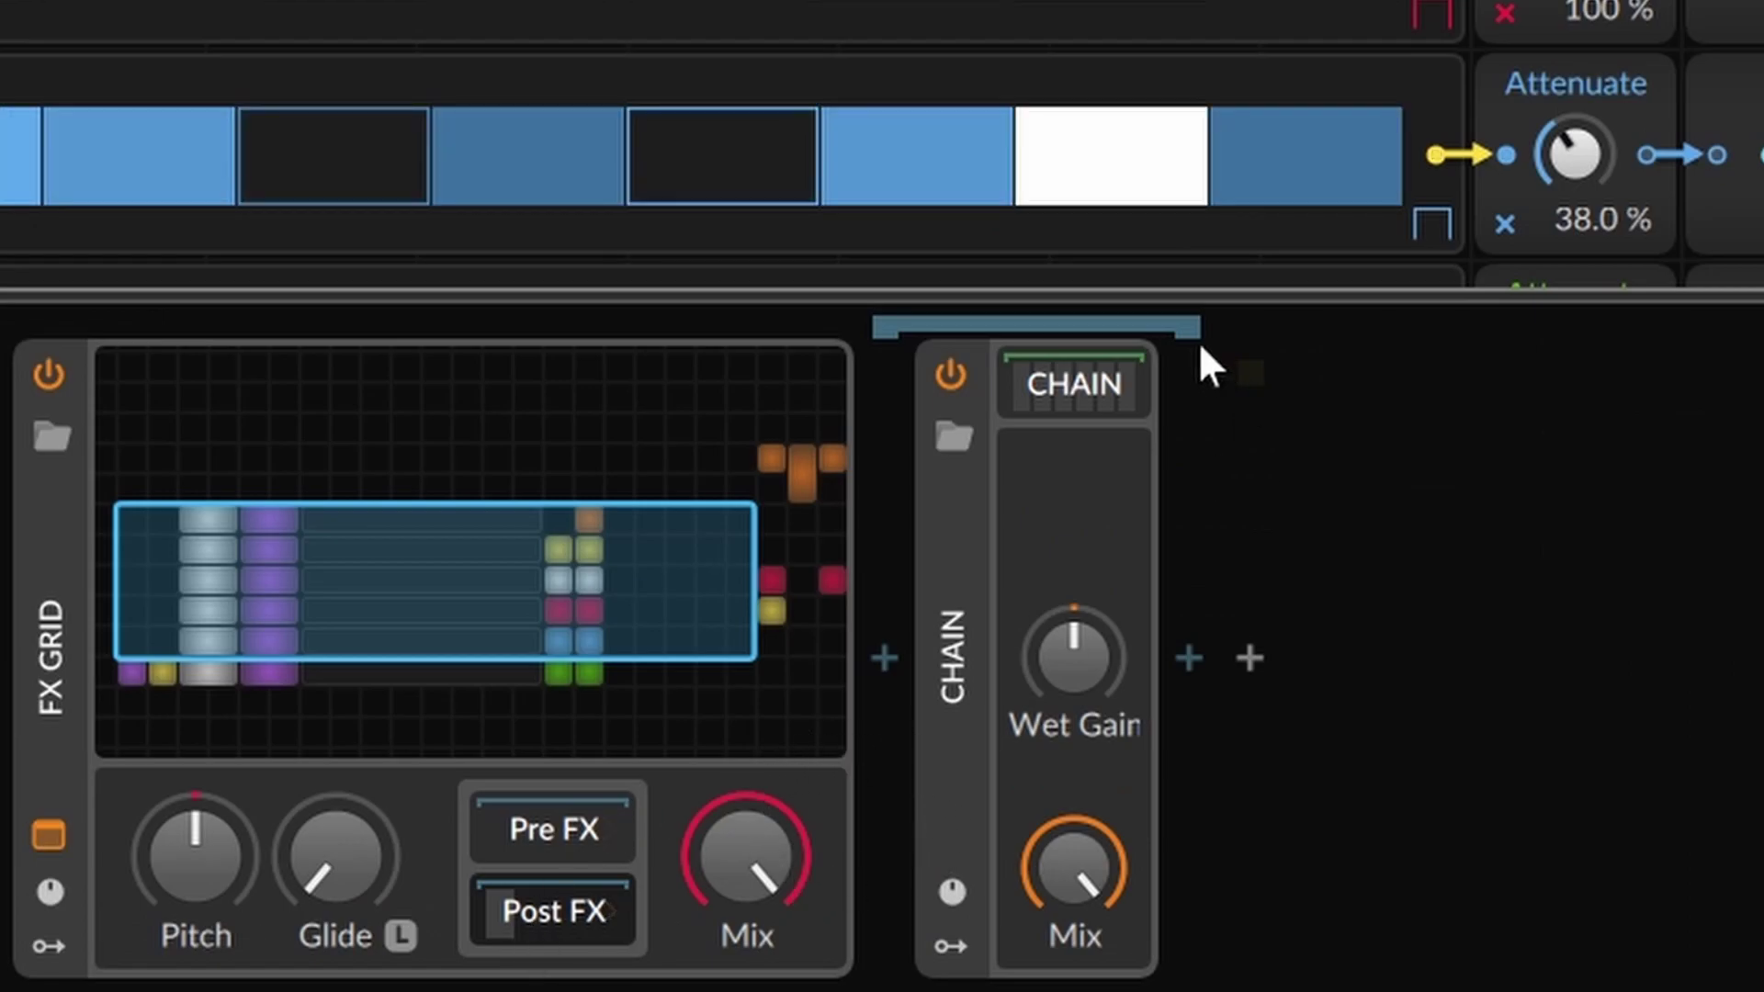
click(1073, 384)
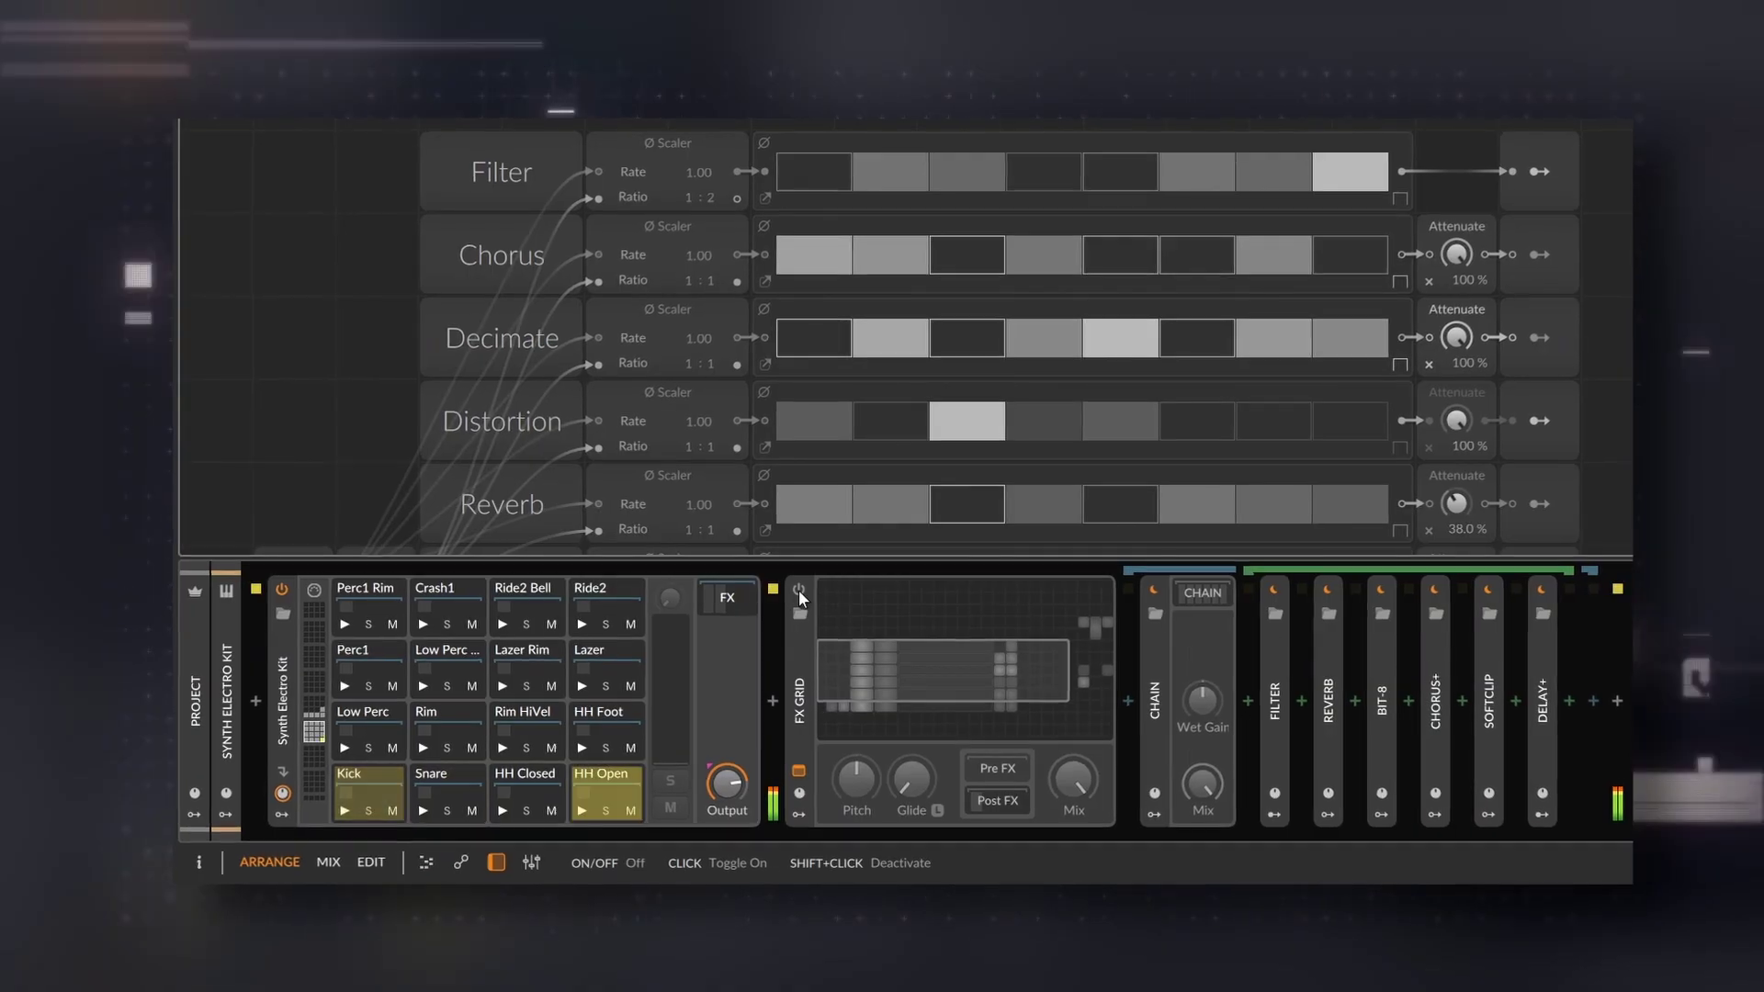
click(797, 592)
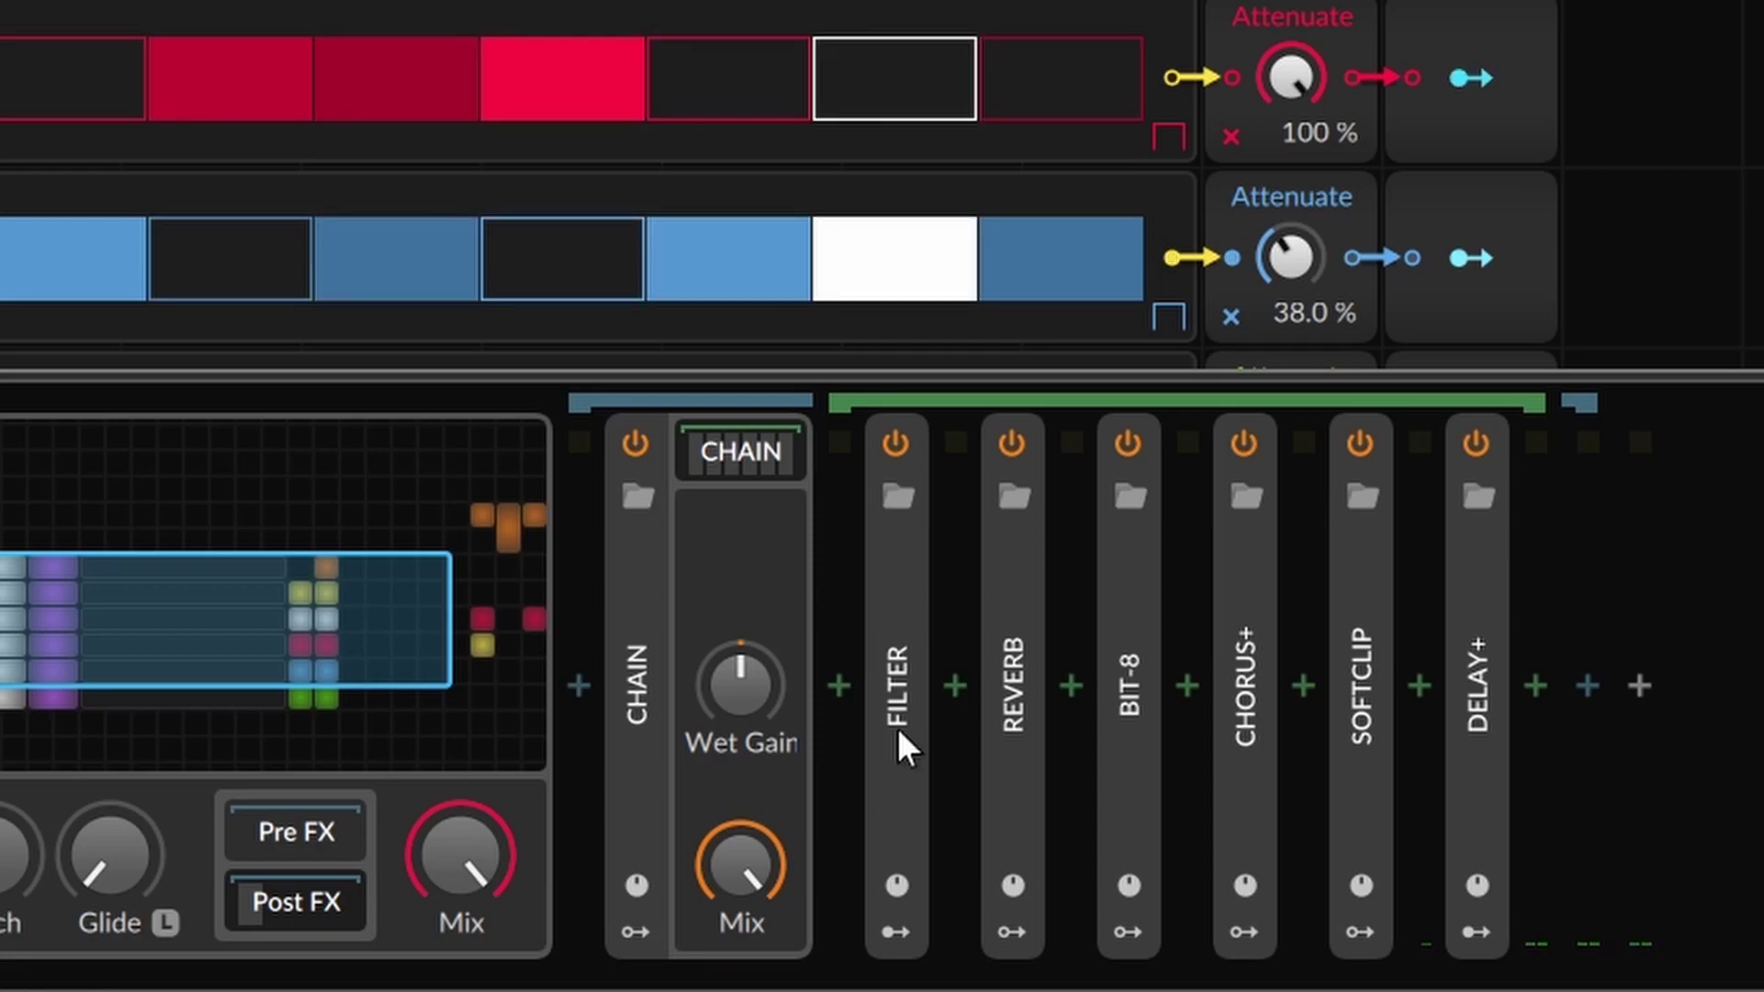
Step: Reorder the effects inside the Chain by moving Filter behind Delay+ and Bit-8 to the end
drag(897, 727, 1221, 725)
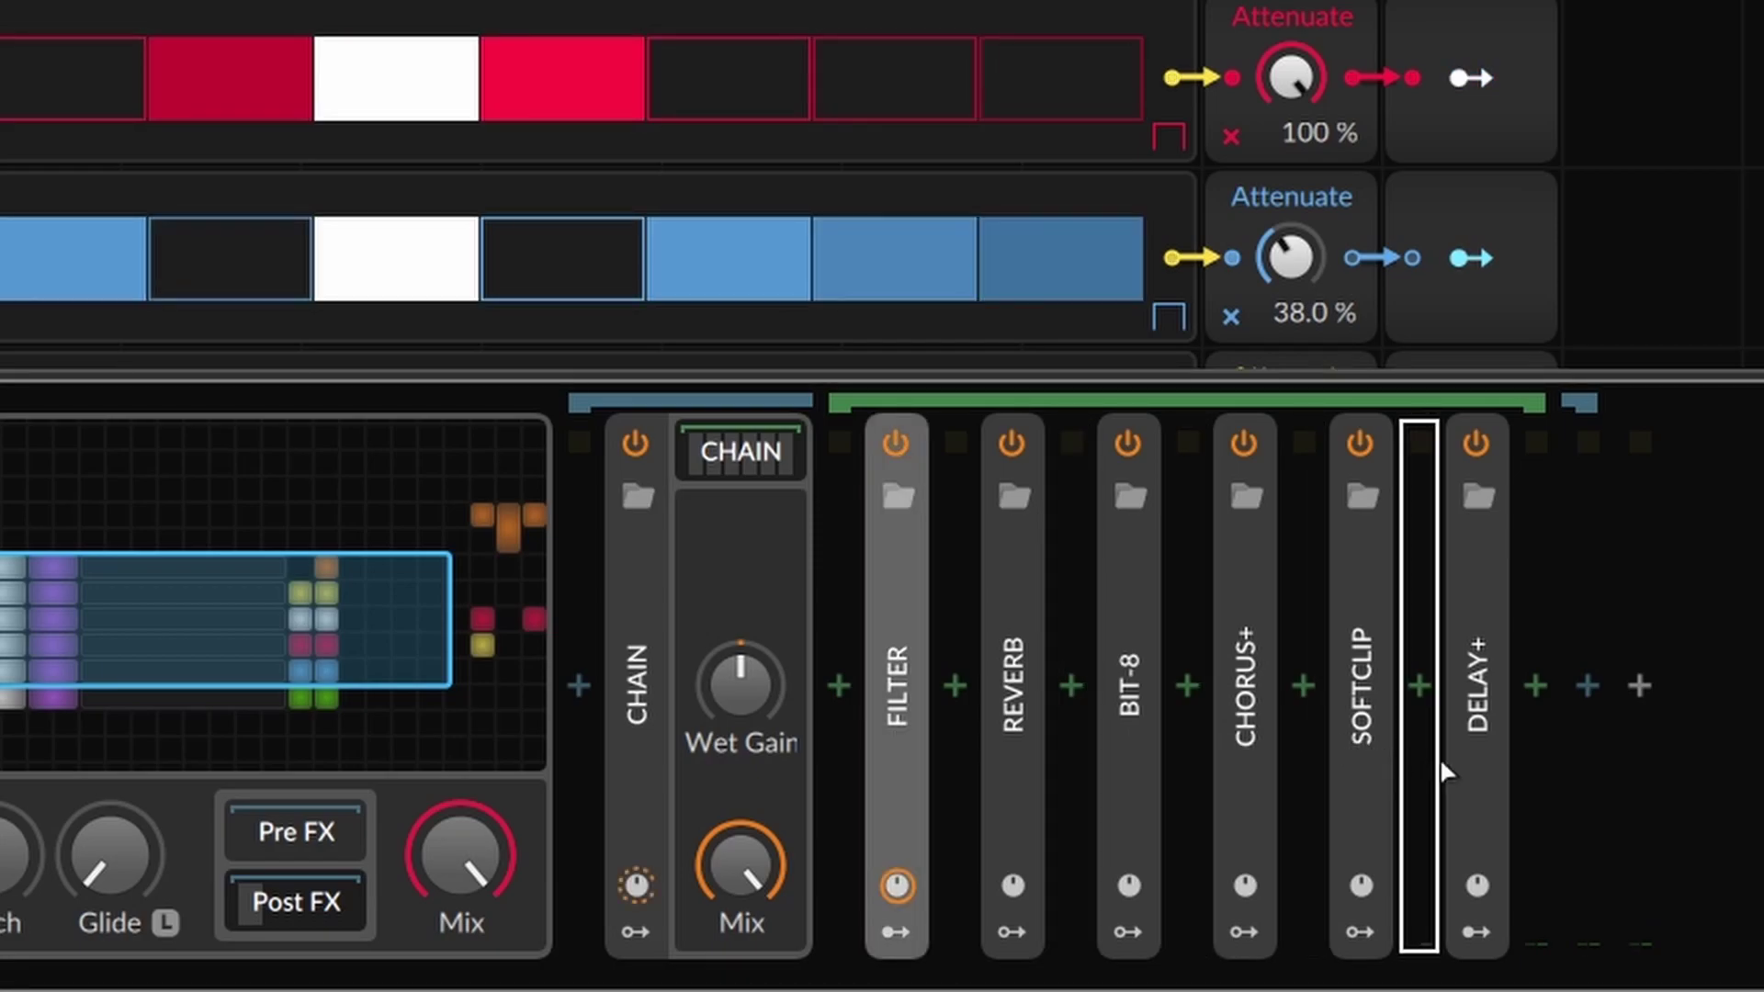
drag(1530, 769, 1530, 769)
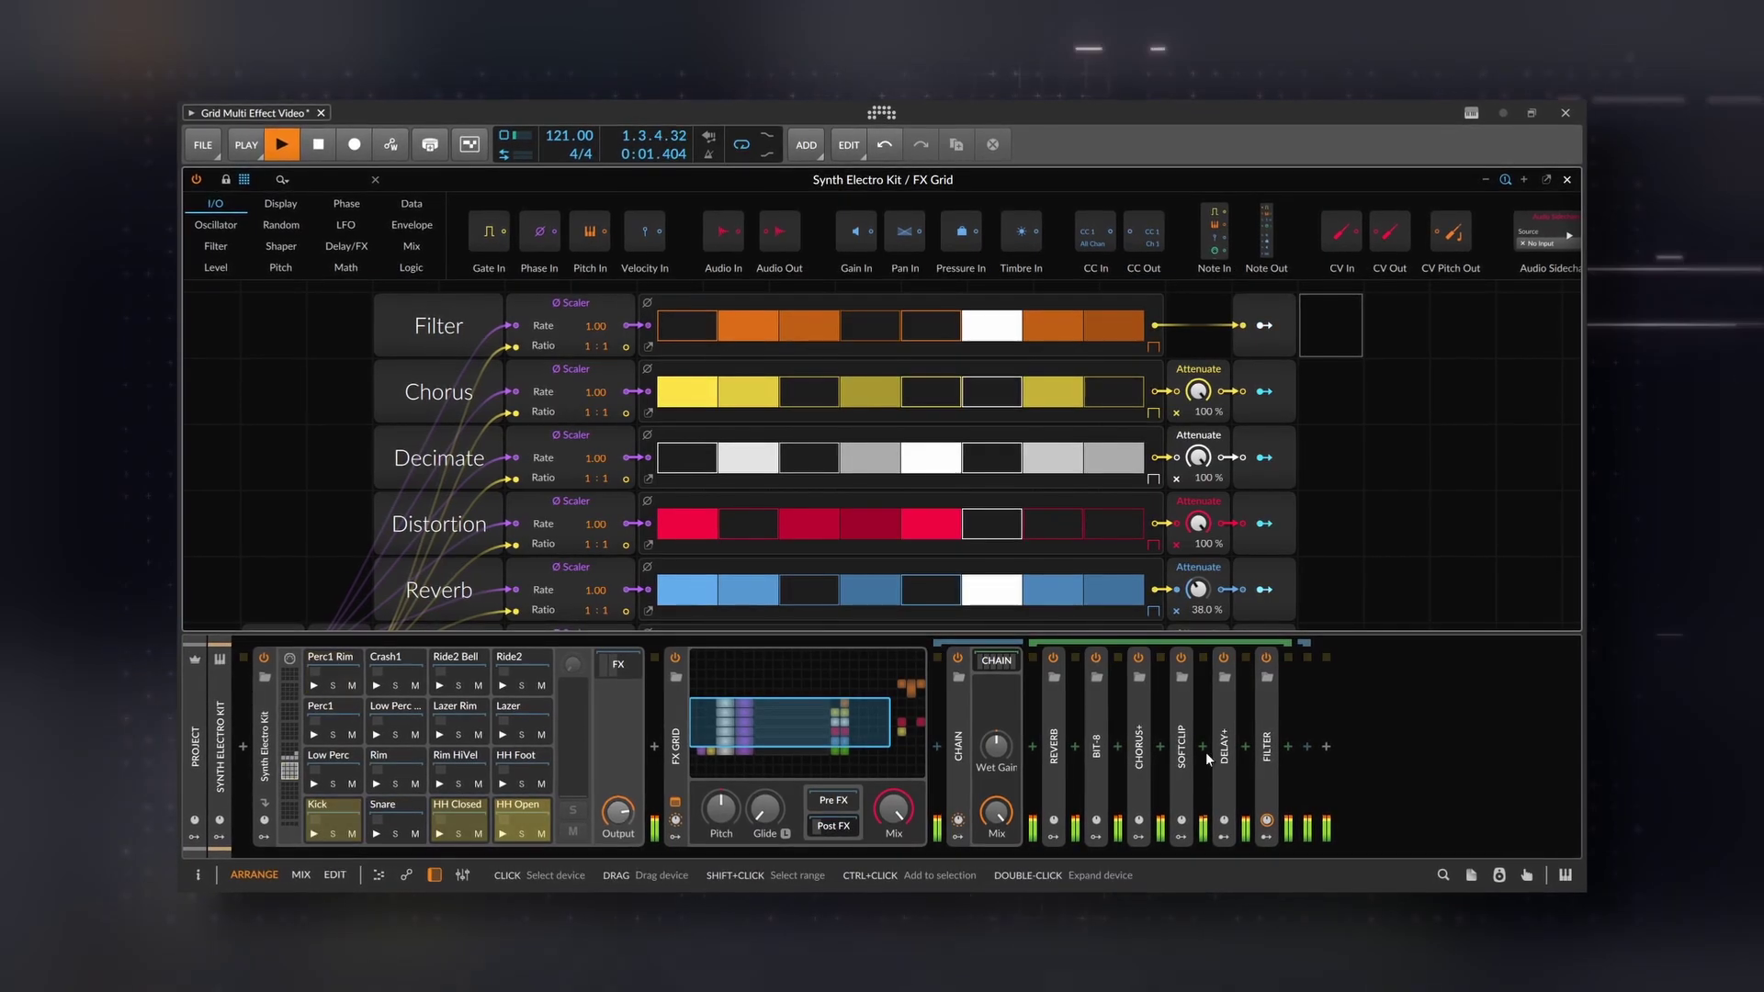
drag(1137, 755, 1309, 753)
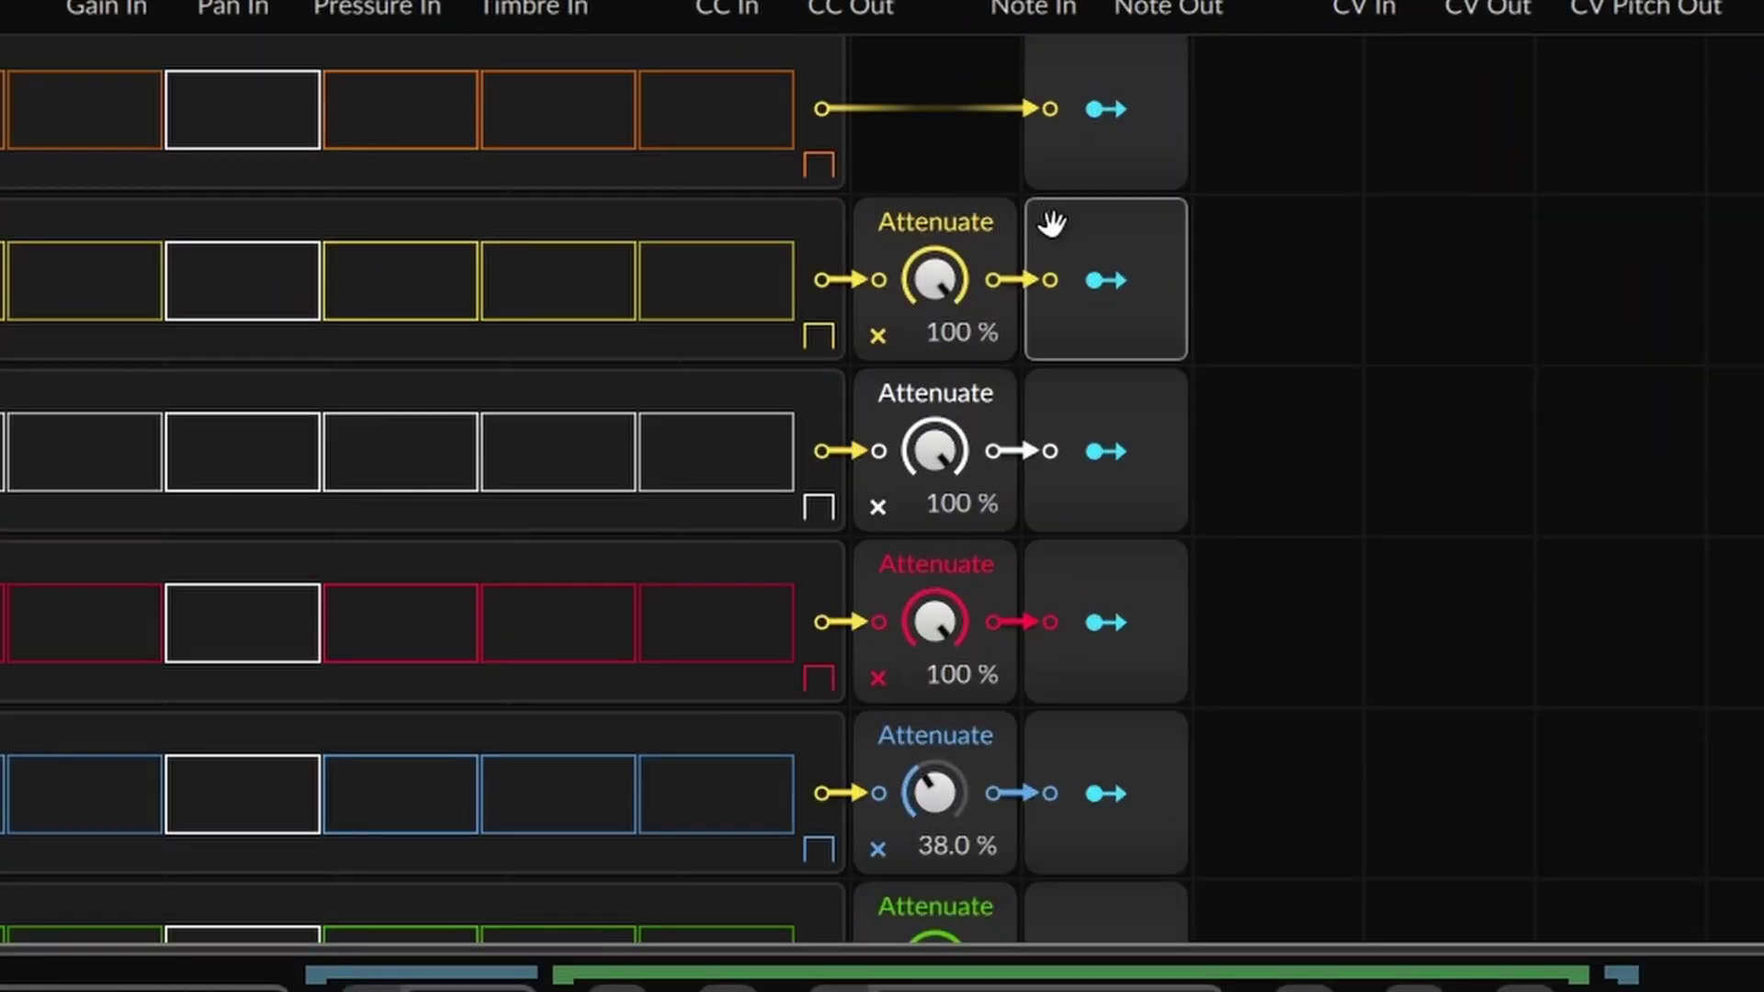
Step: Turn the Chorus lane's Attenuate amount down to 0%
drag(923, 289, 923, 299)
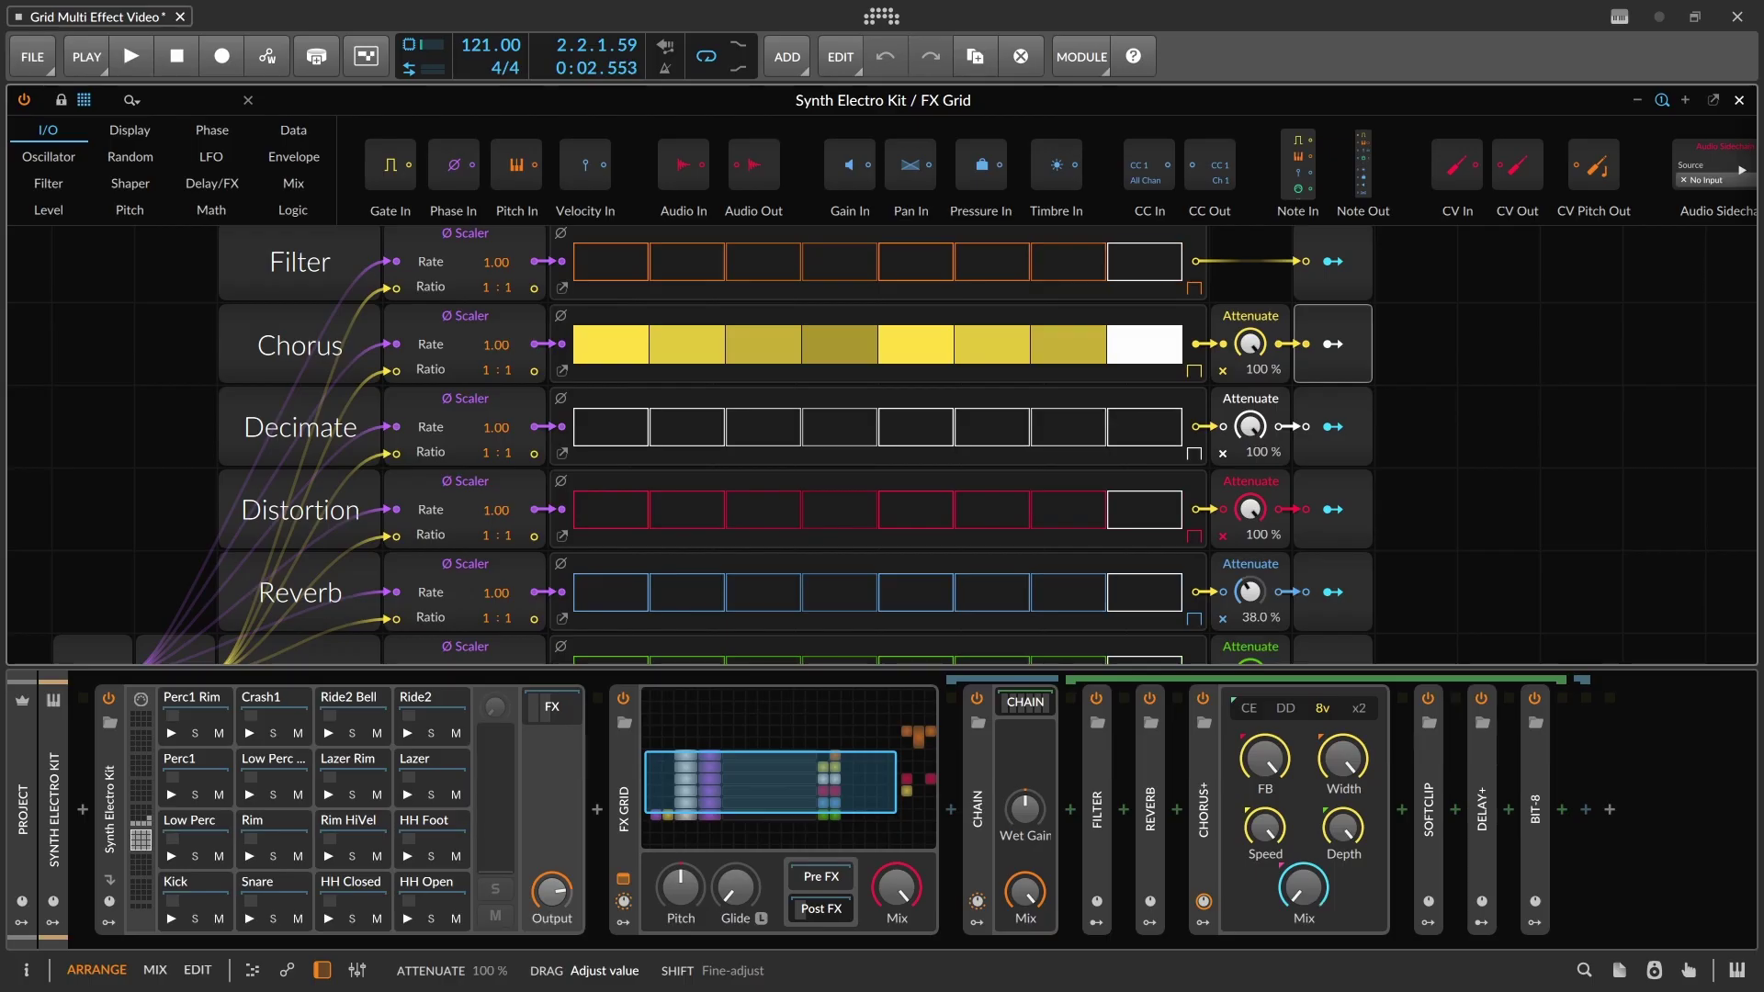
drag(1256, 354, 1257, 376)
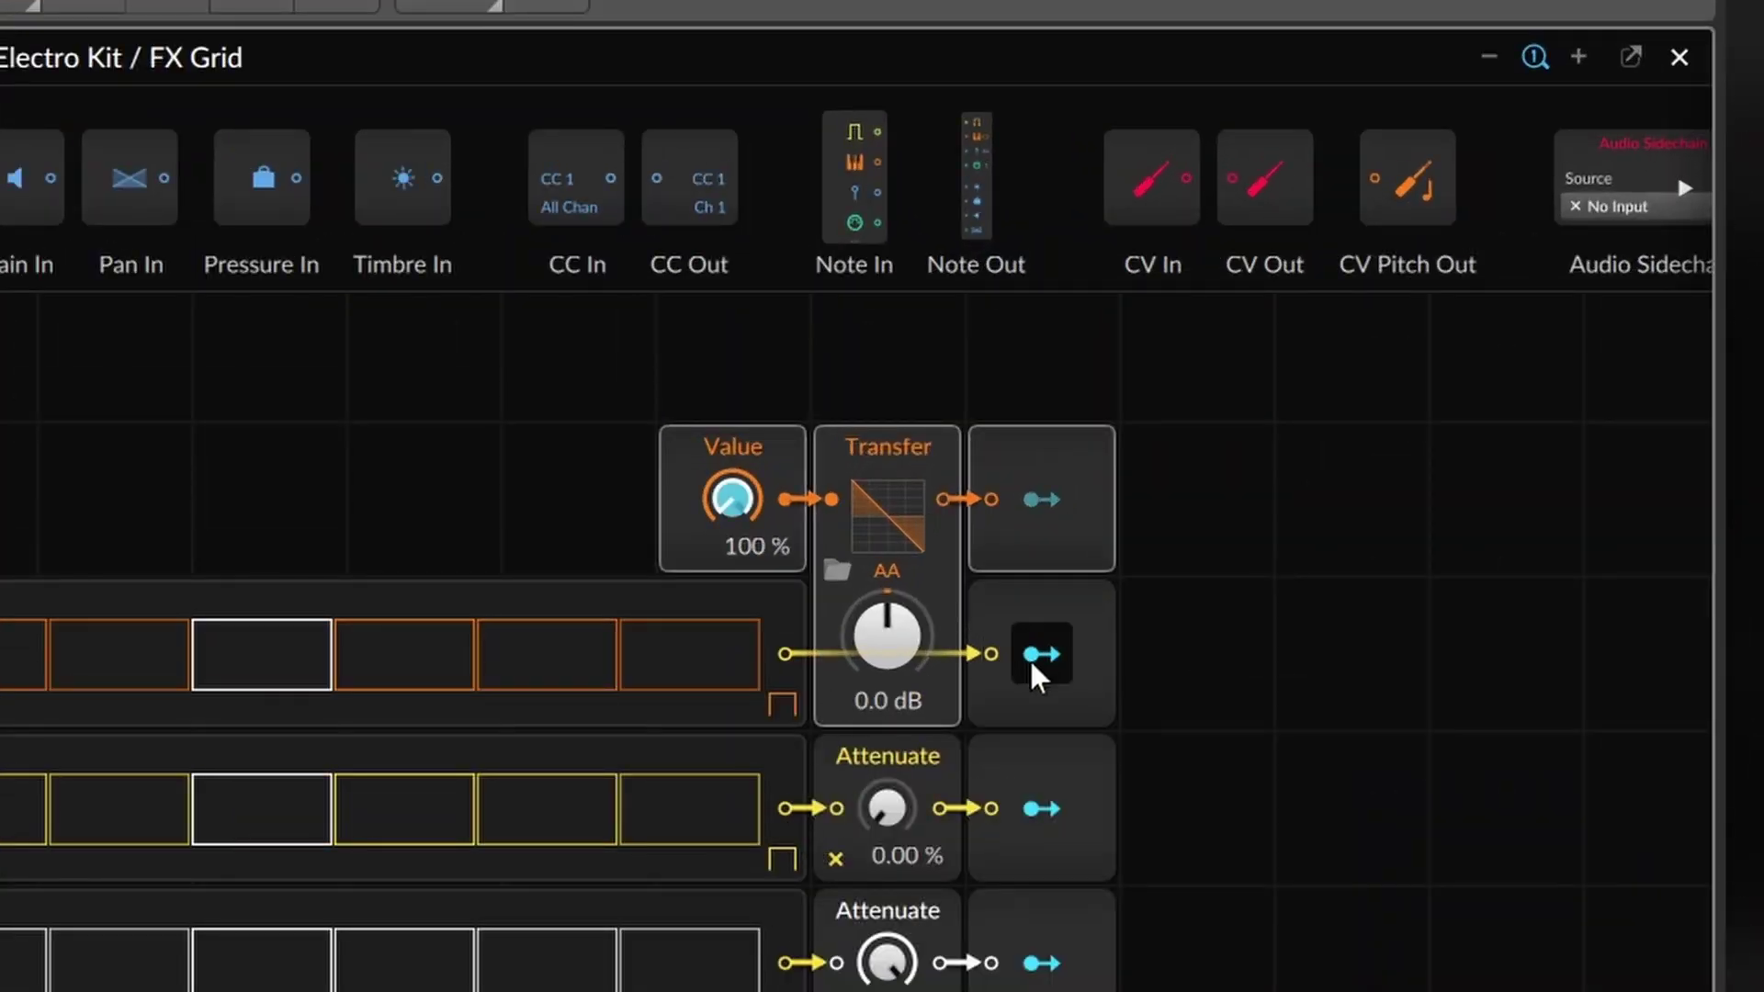
Step: Toggle the third step of the Filter lane's gate sequence off and on again
click(868, 533)
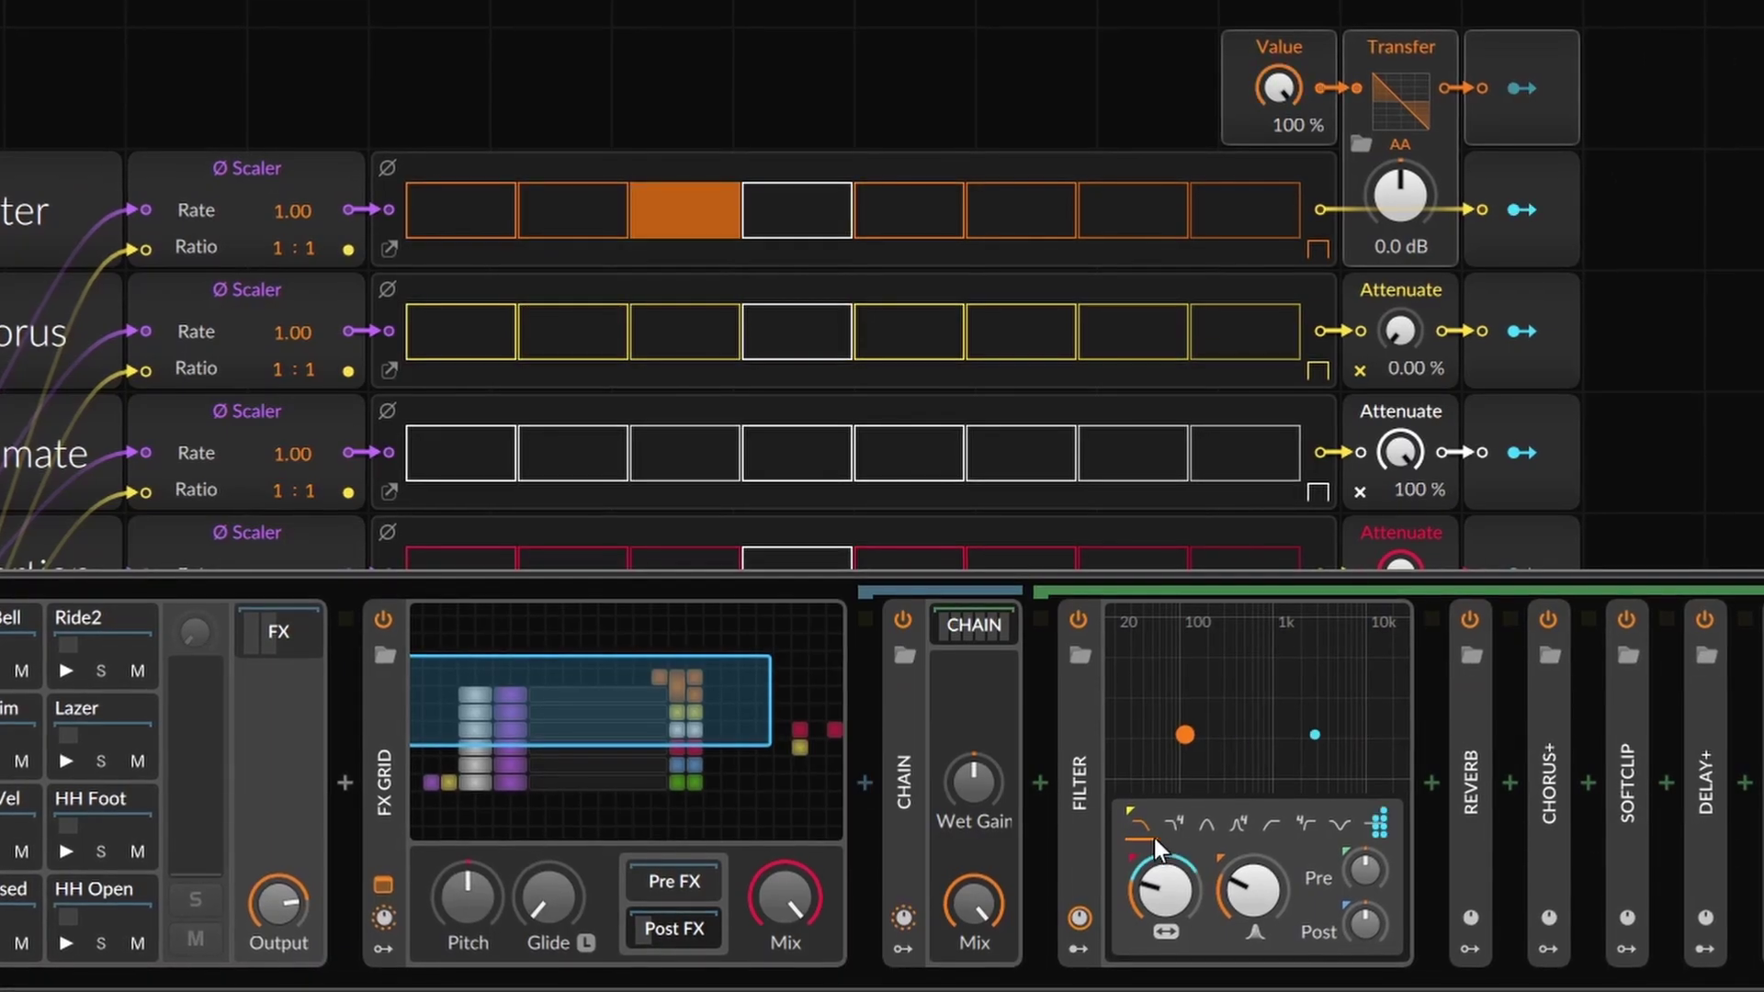
click(680, 207)
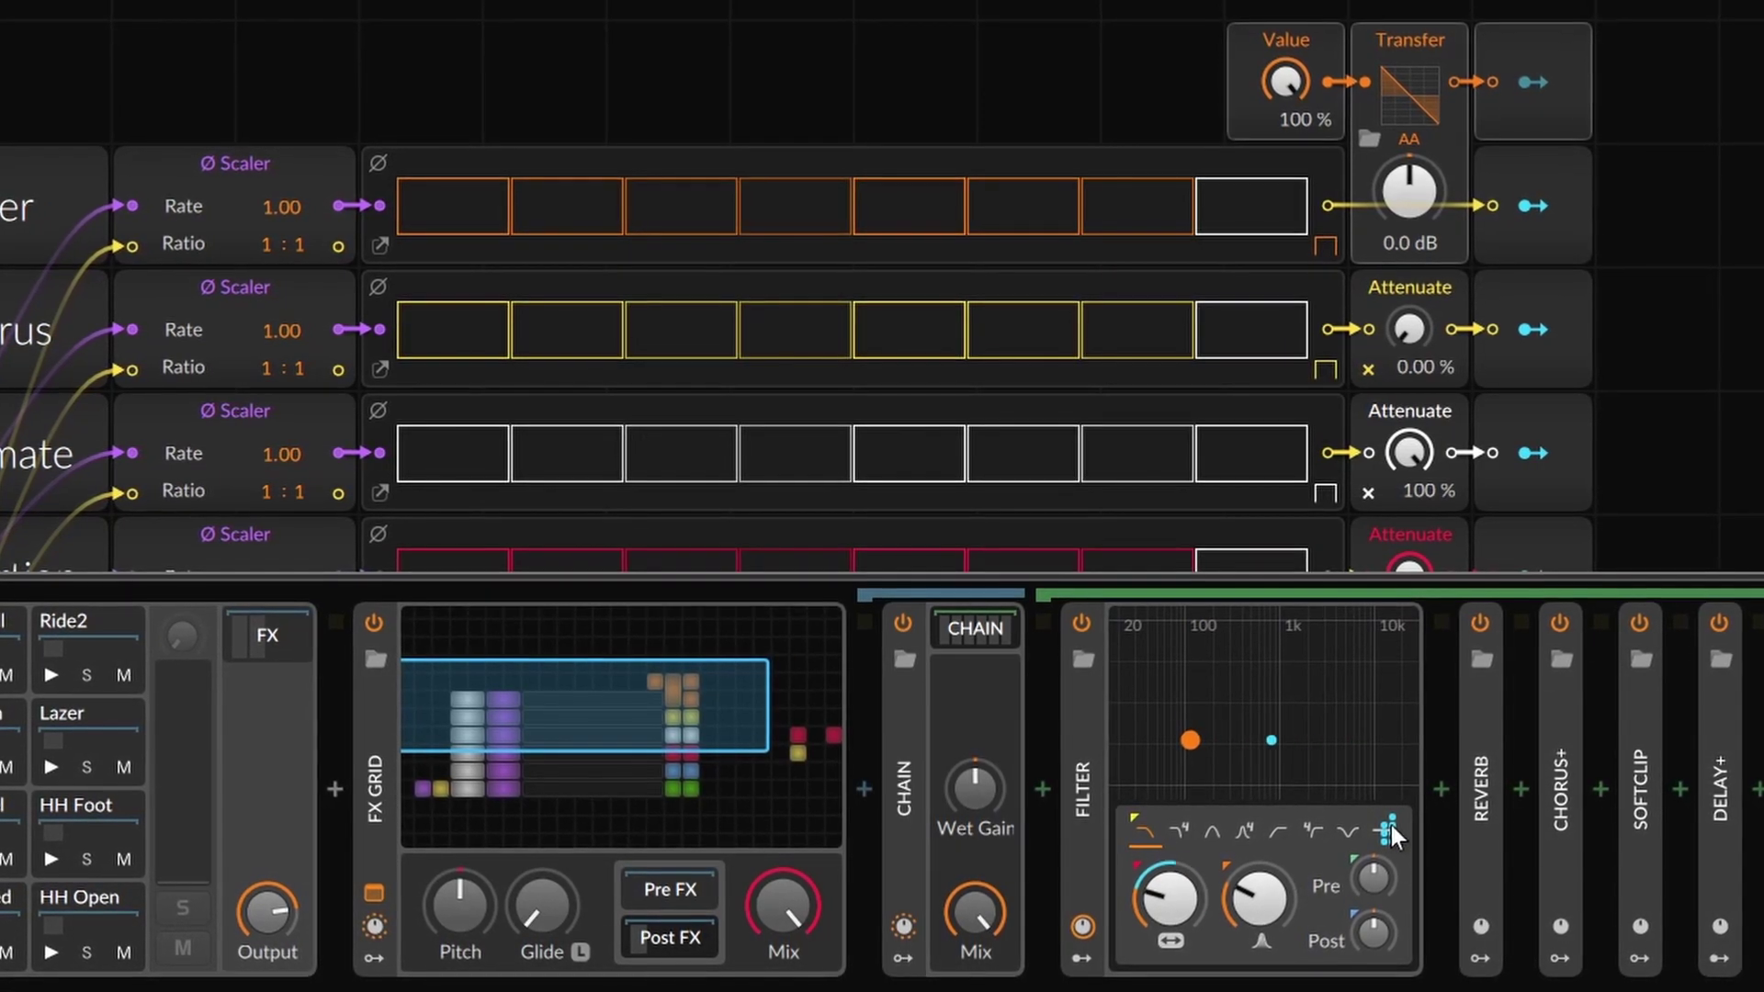
click(682, 200)
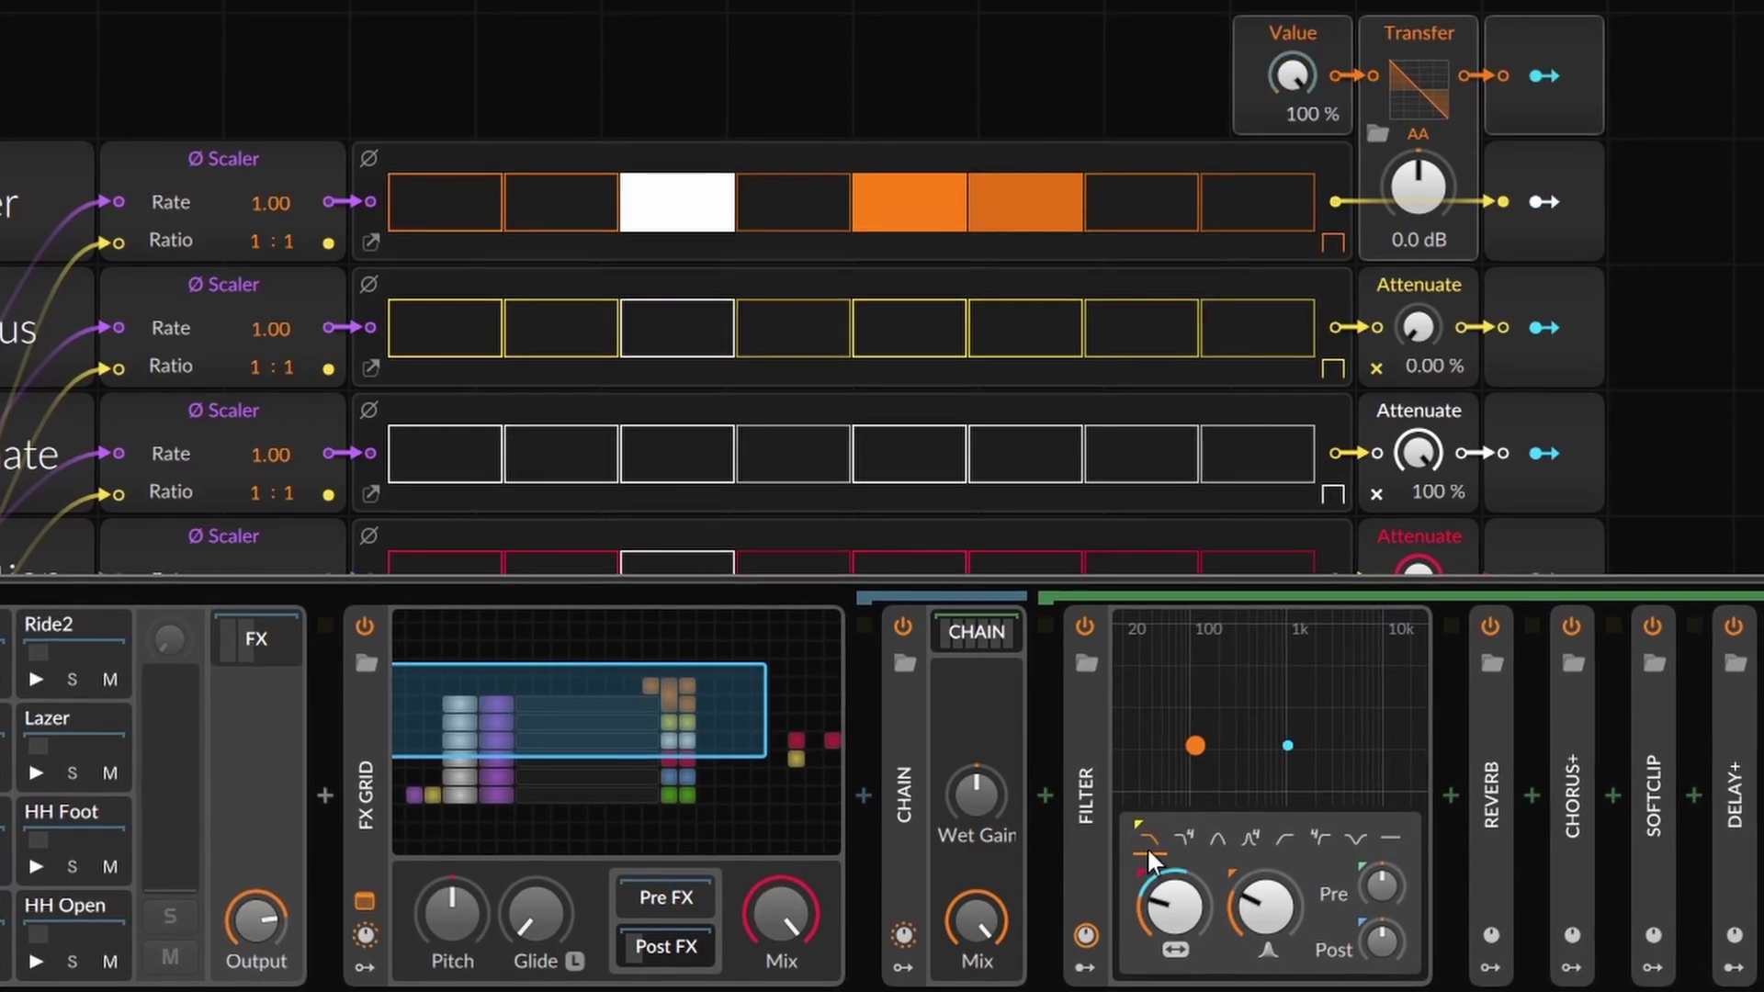
Step: Audition high-pass, band-pass and low-pass modes on the Filter device during playback, and stop the transport
click(1278, 838)
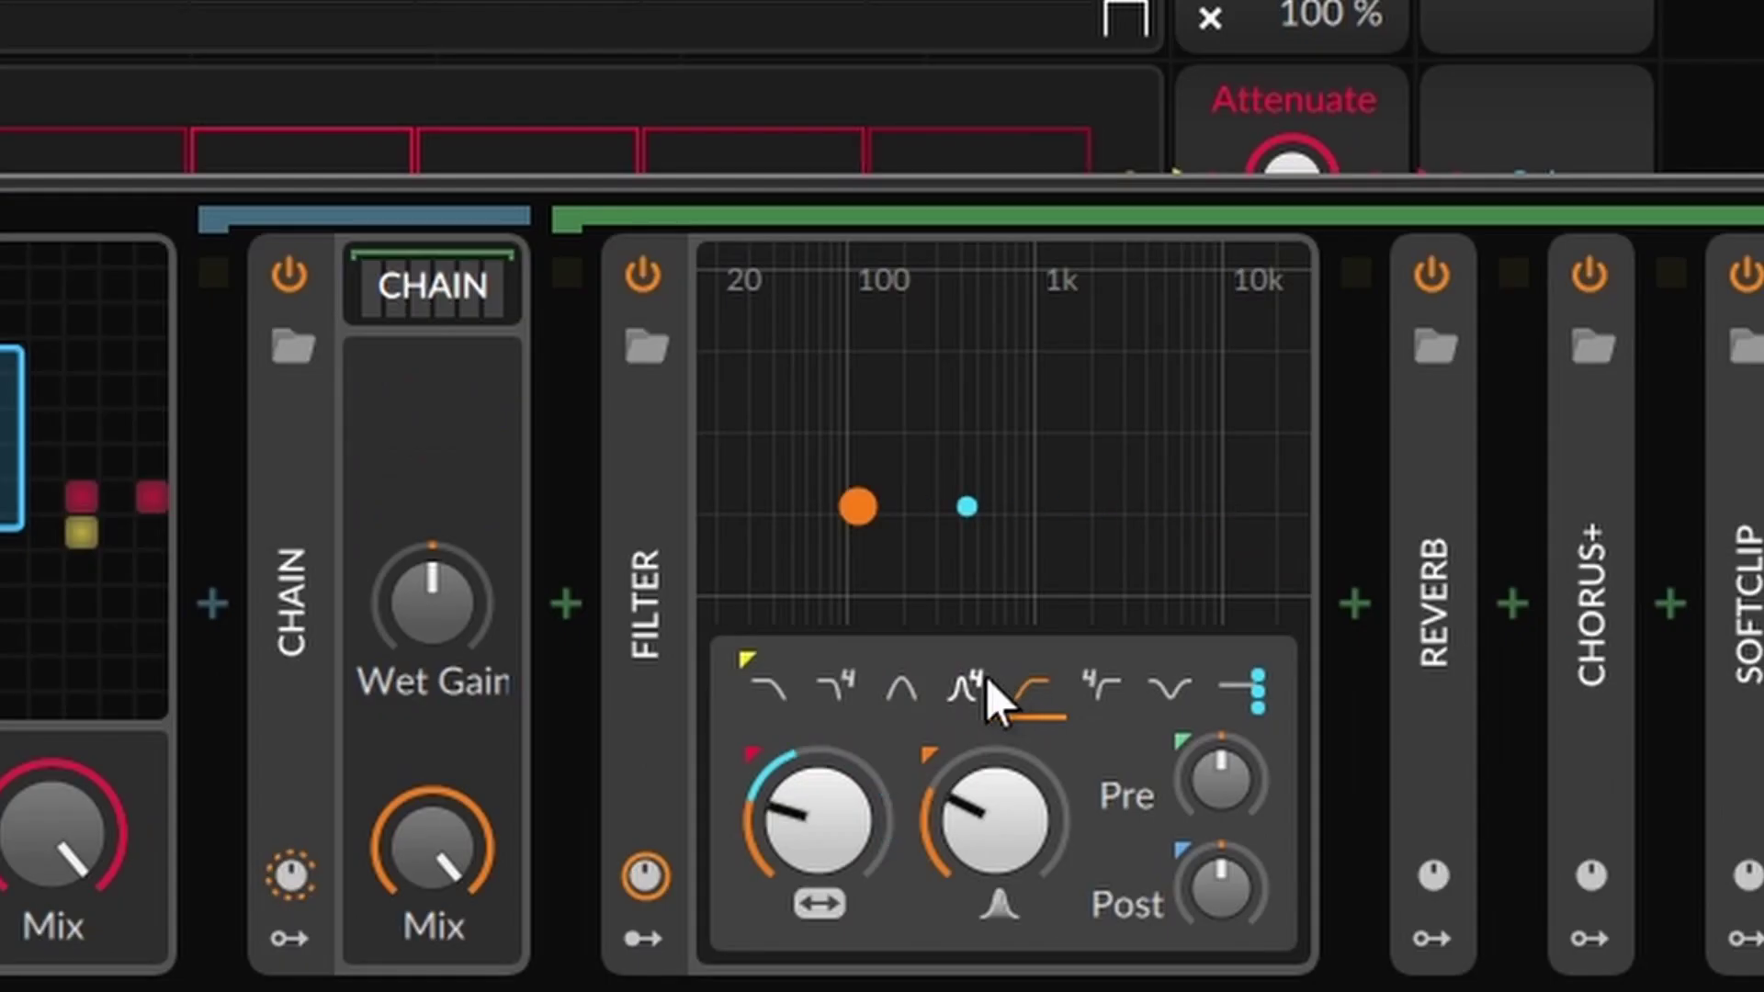
click(1210, 849)
click(1179, 846)
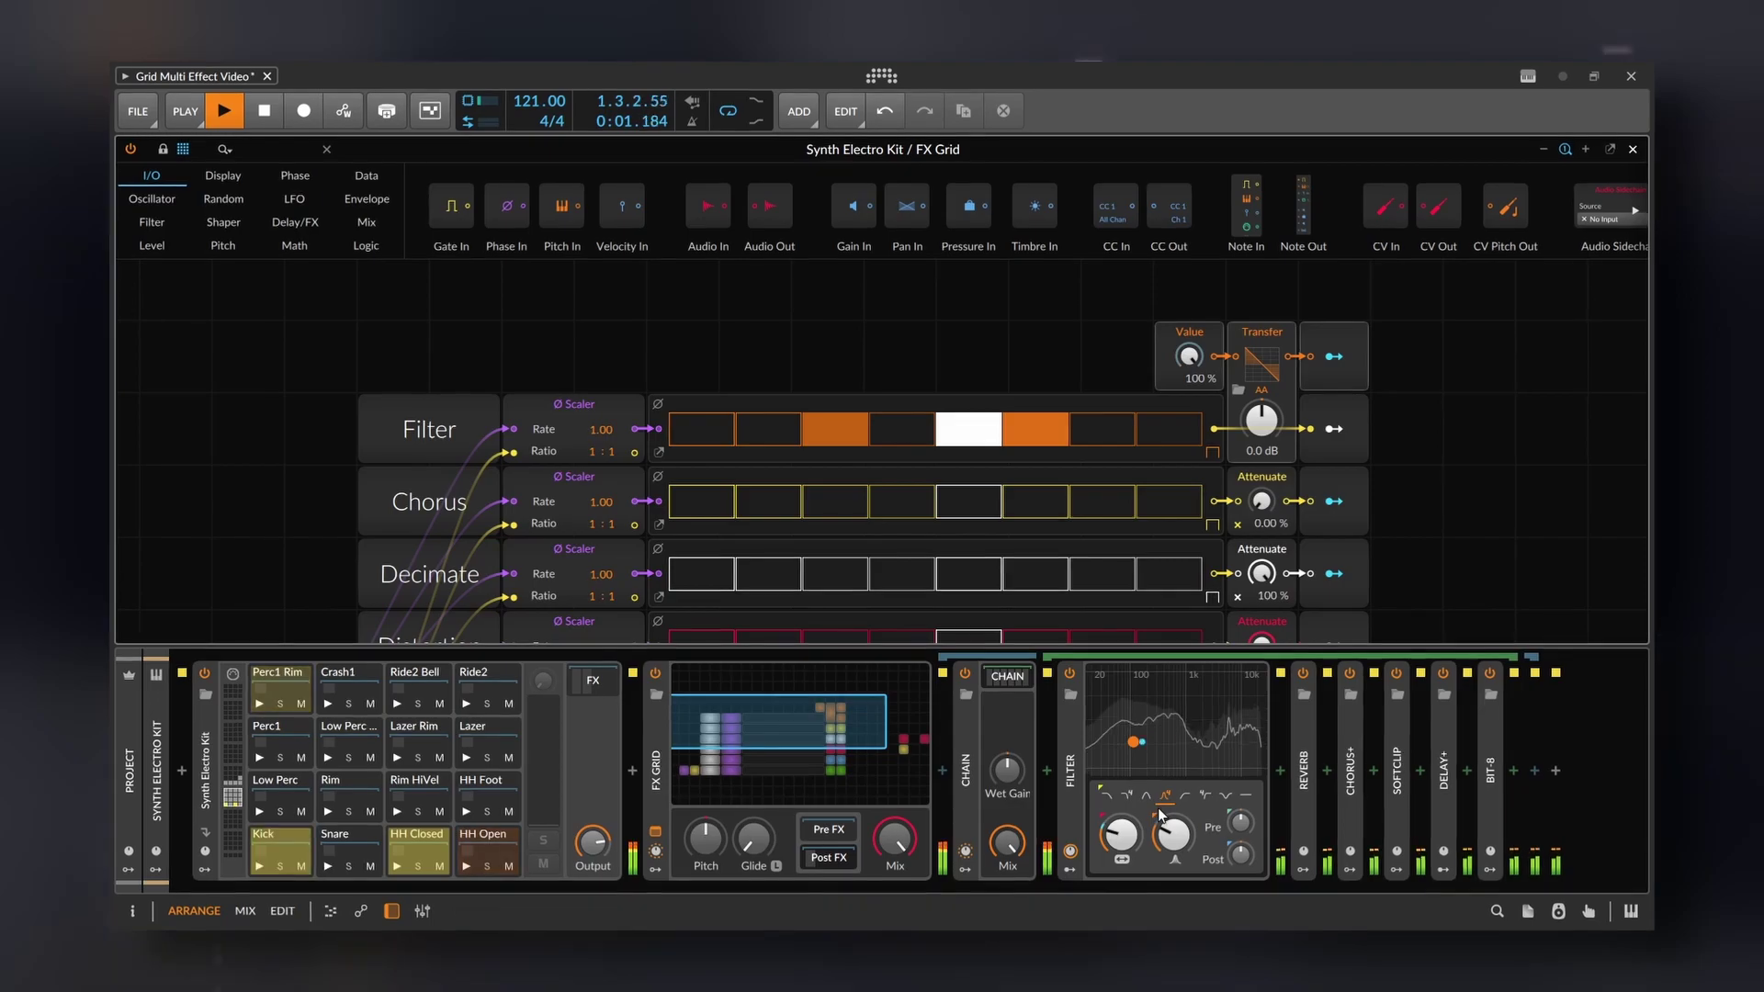
click(1186, 796)
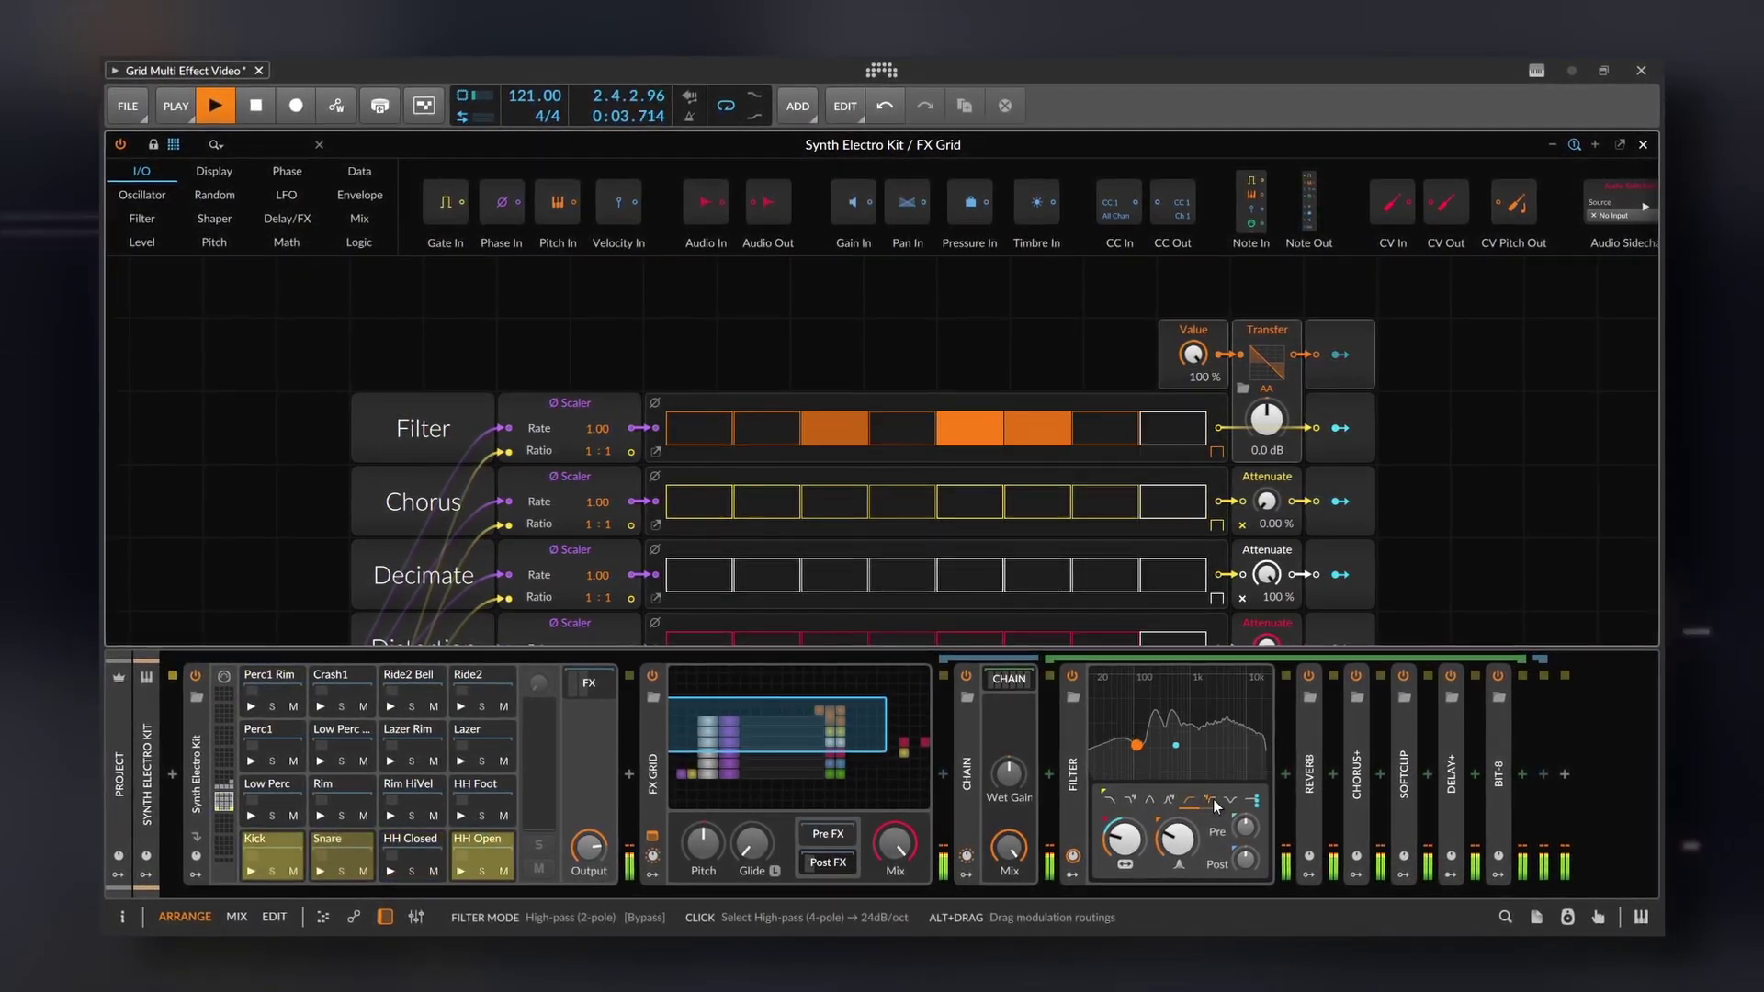
click(1128, 801)
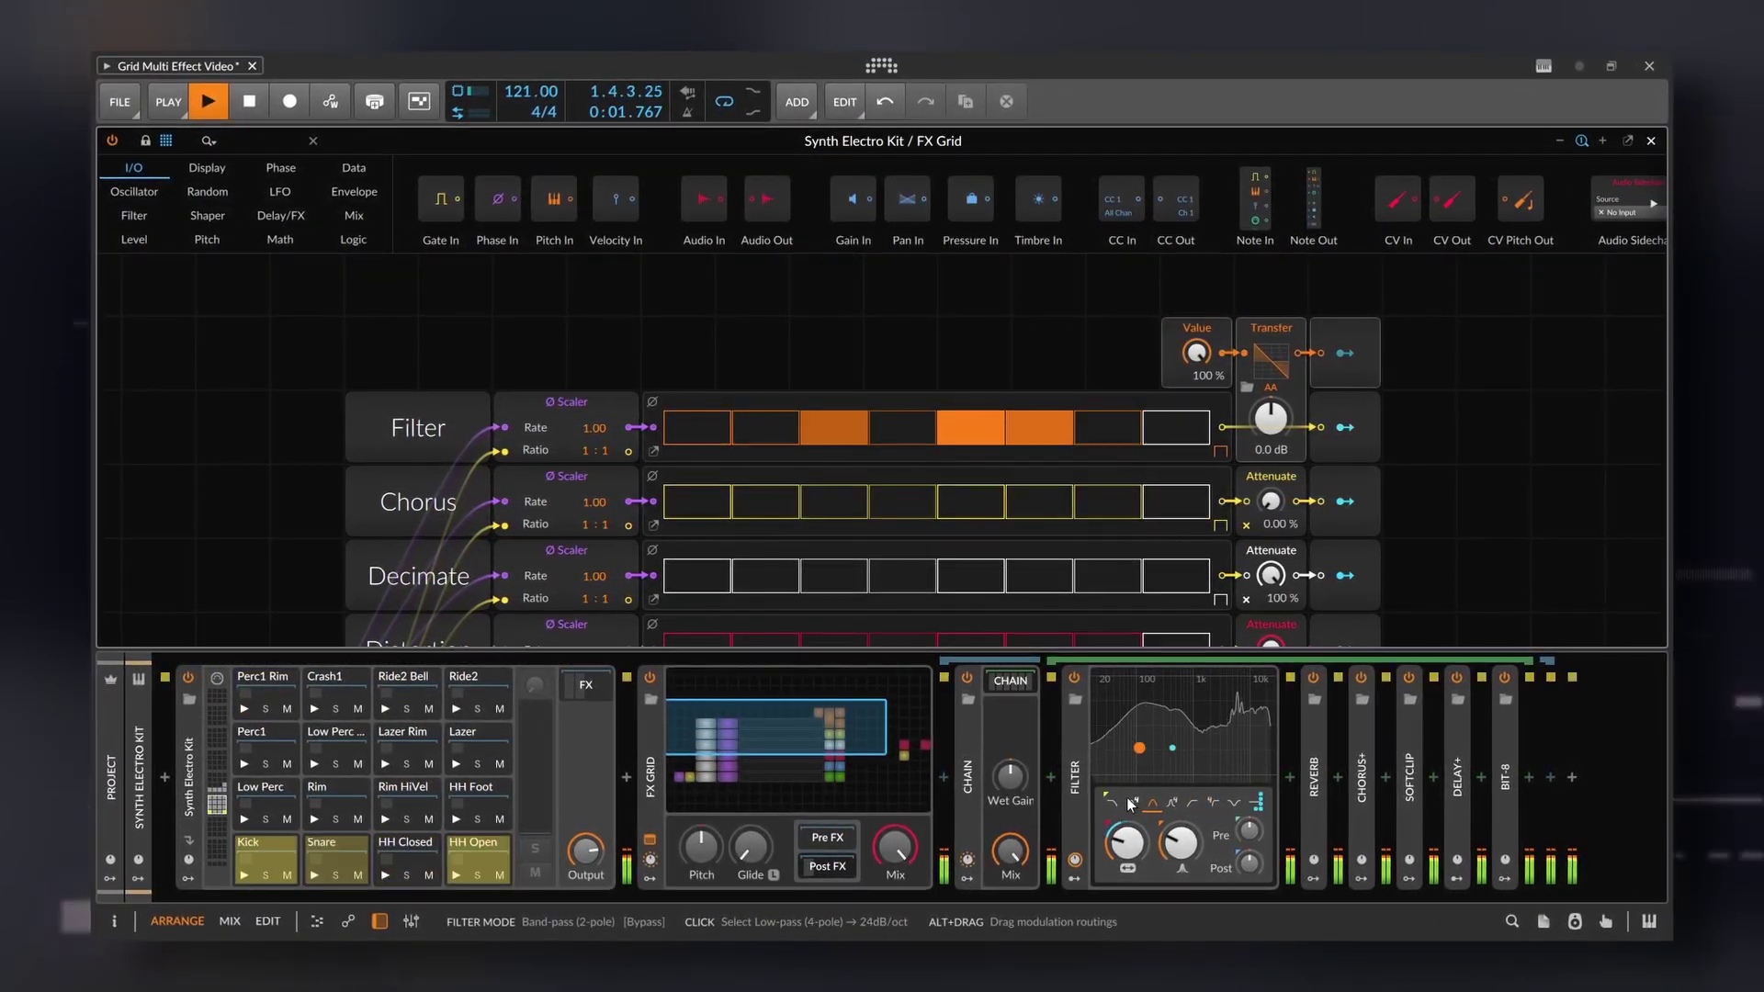
key(space)
click(1079, 862)
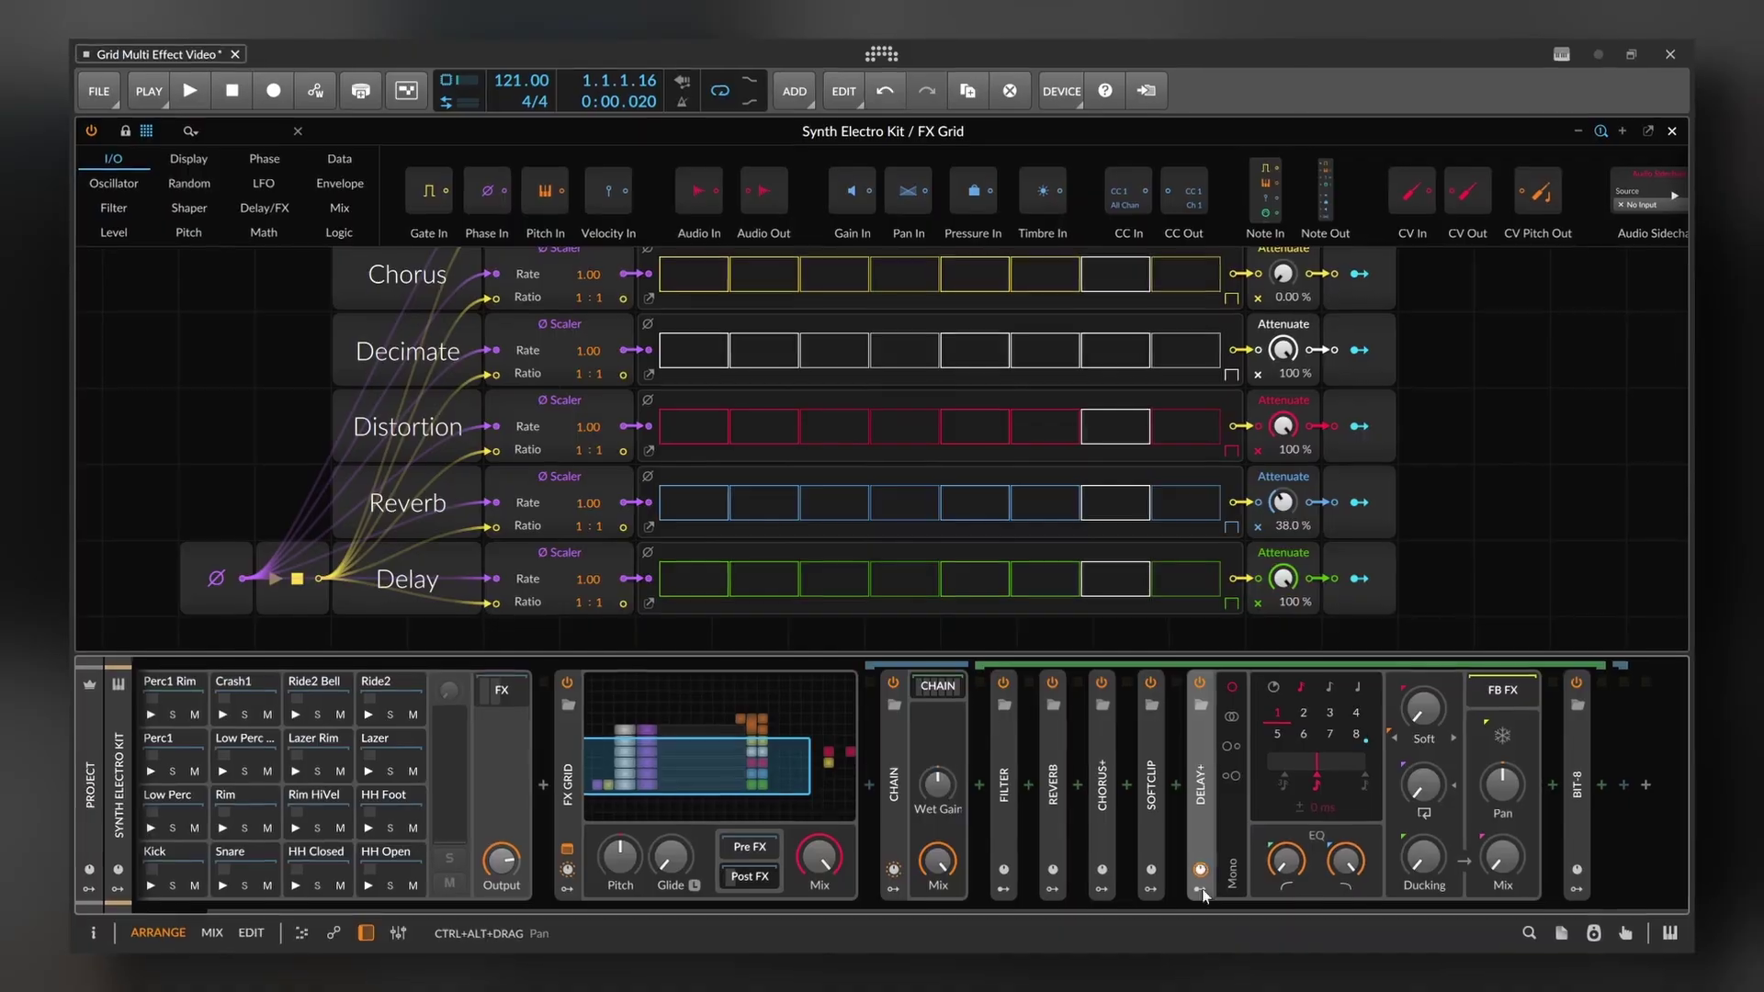
Step: Show the Delay+ device's modulators and reprogram the Delay lane with steps 7 and 8 on and step 6 off
click(1201, 889)
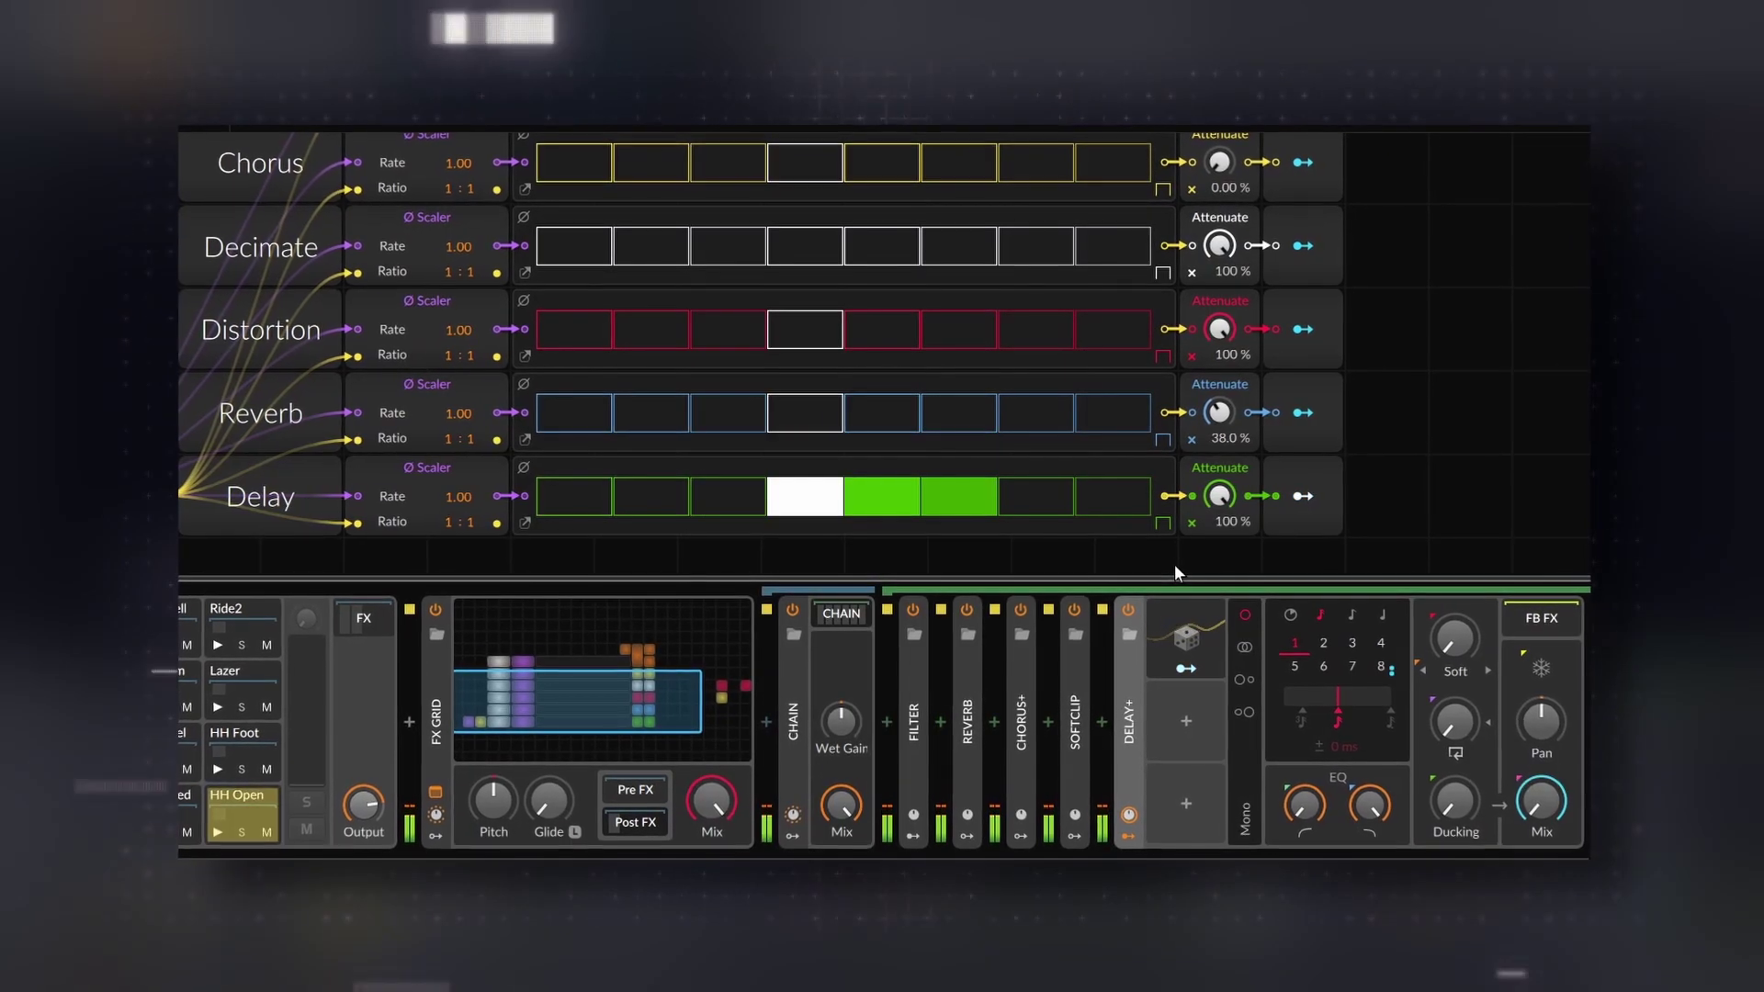
click(1104, 494)
click(976, 496)
click(1055, 494)
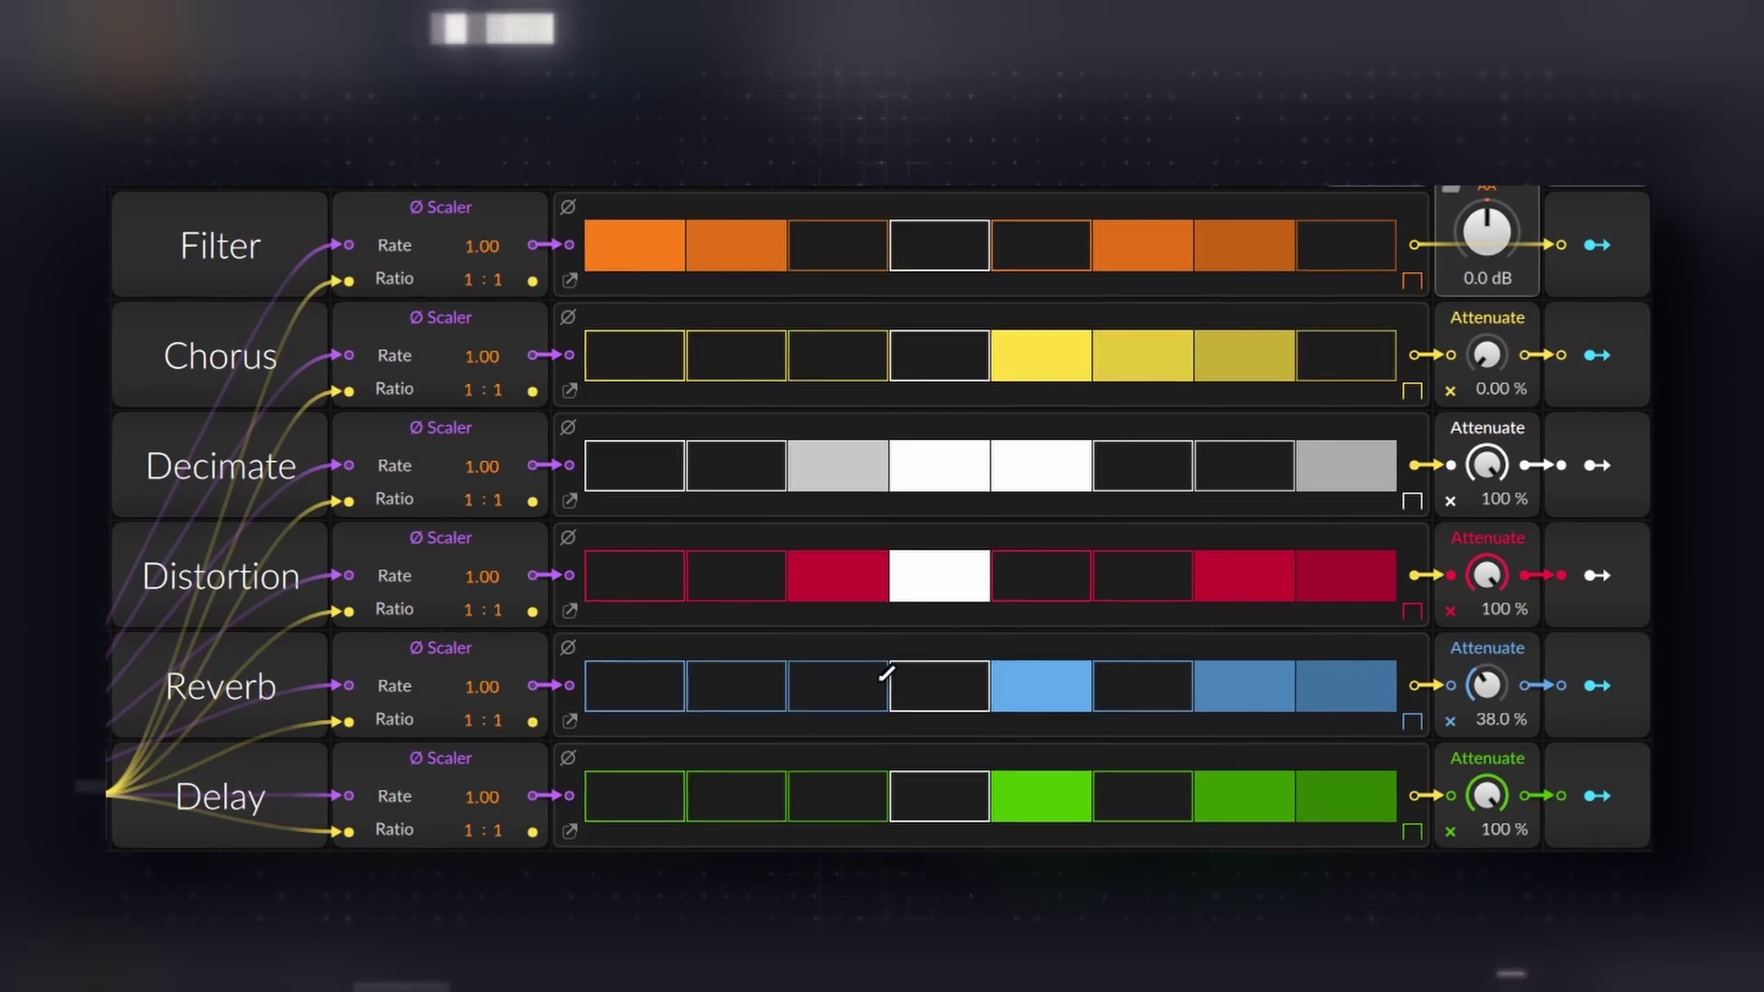
Step: Turn on steps 2 and 3 of the Reverb lane and set the Filter lane's phase scaler ratio to 2:1
drag(882, 675, 751, 680)
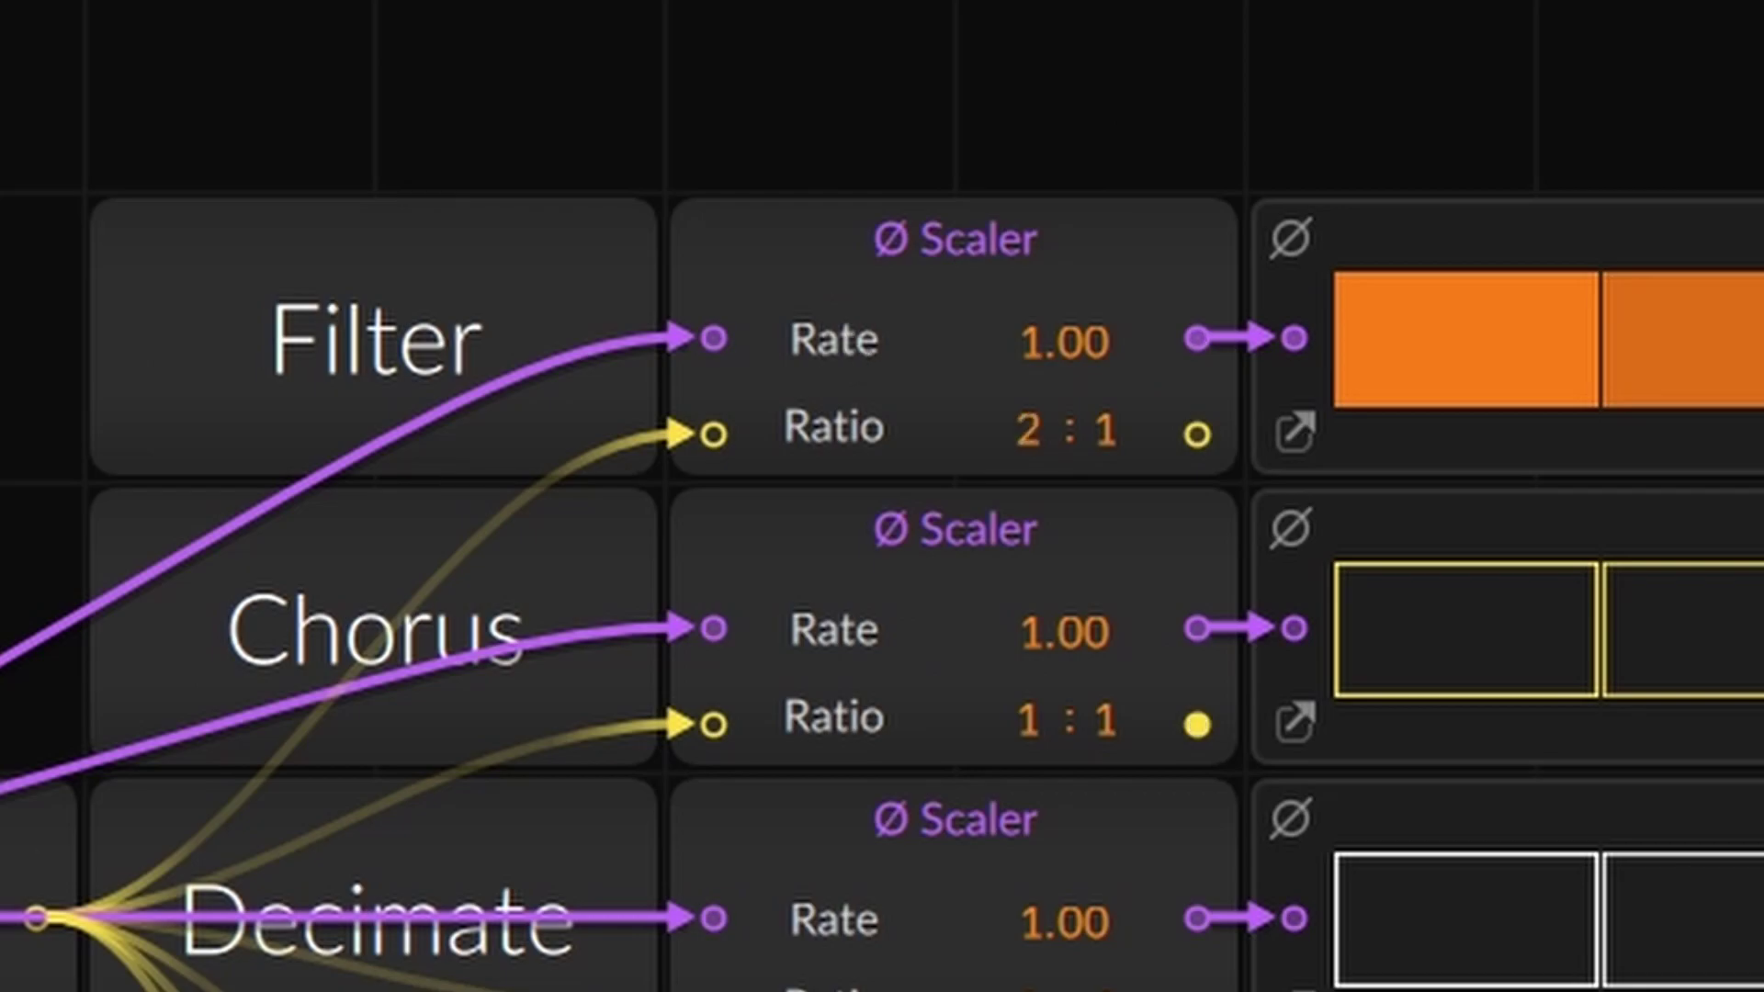
drag(1027, 470, 1027, 413)
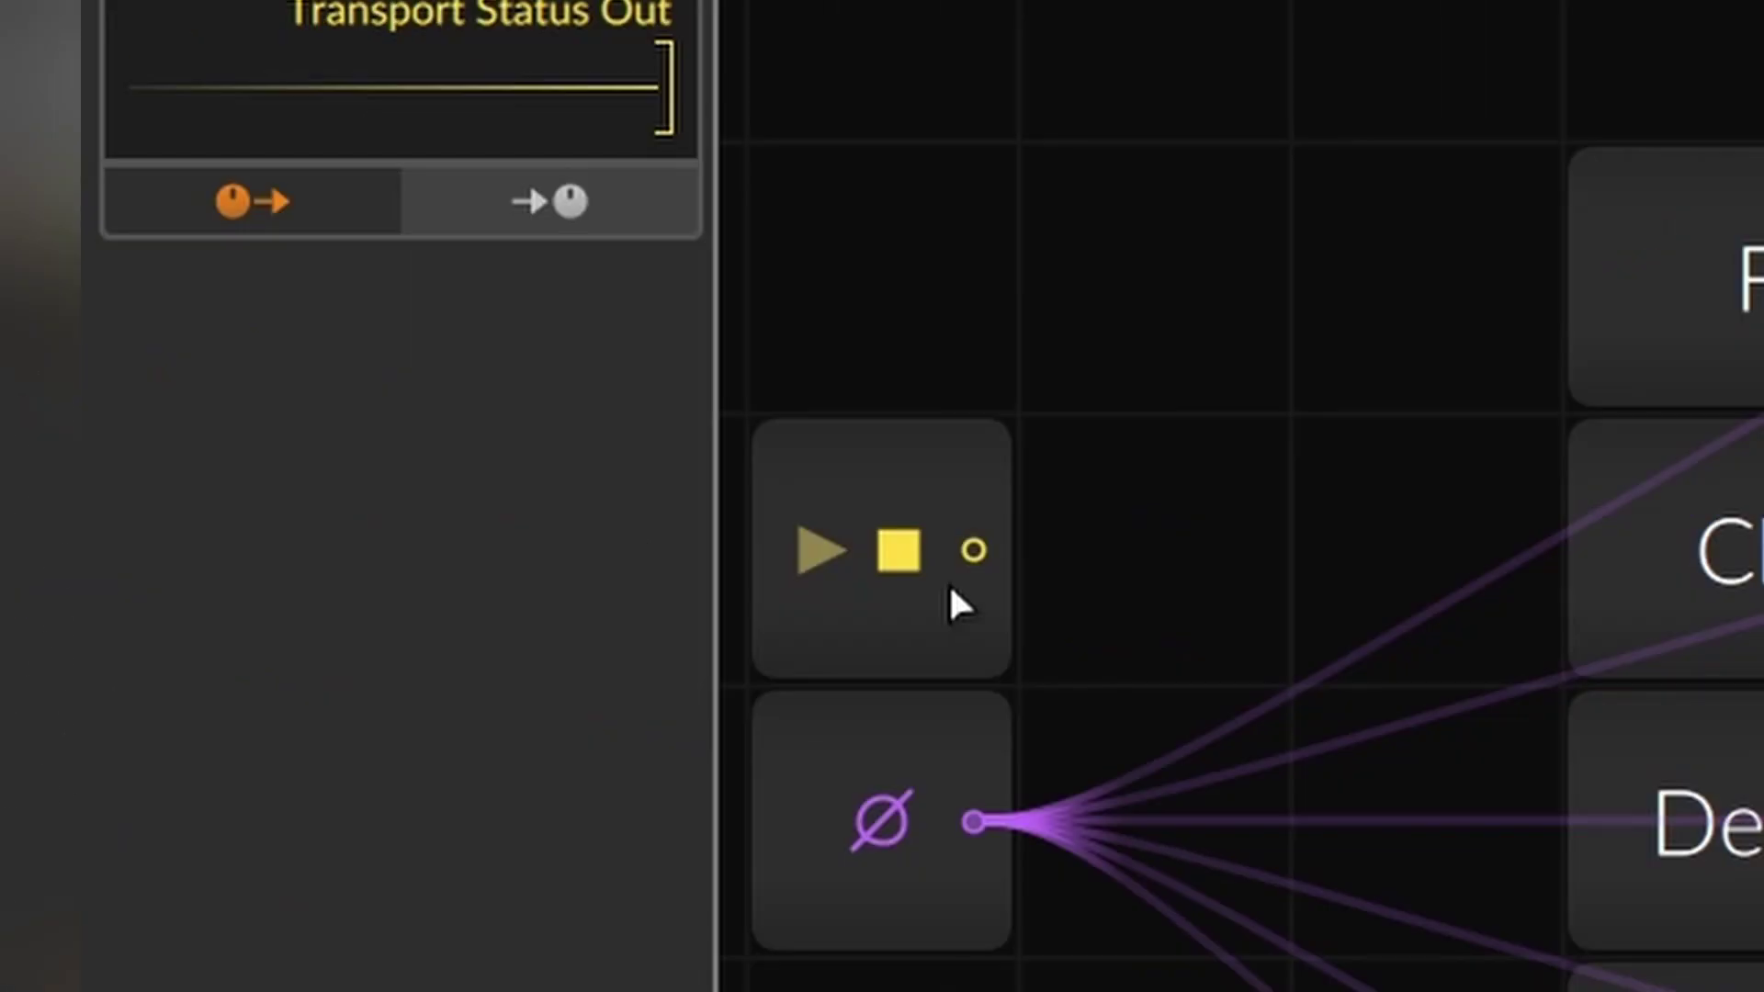
Step: Select the Transport Playing module, and switch the Polysynth's FX Grid back on
click(985, 630)
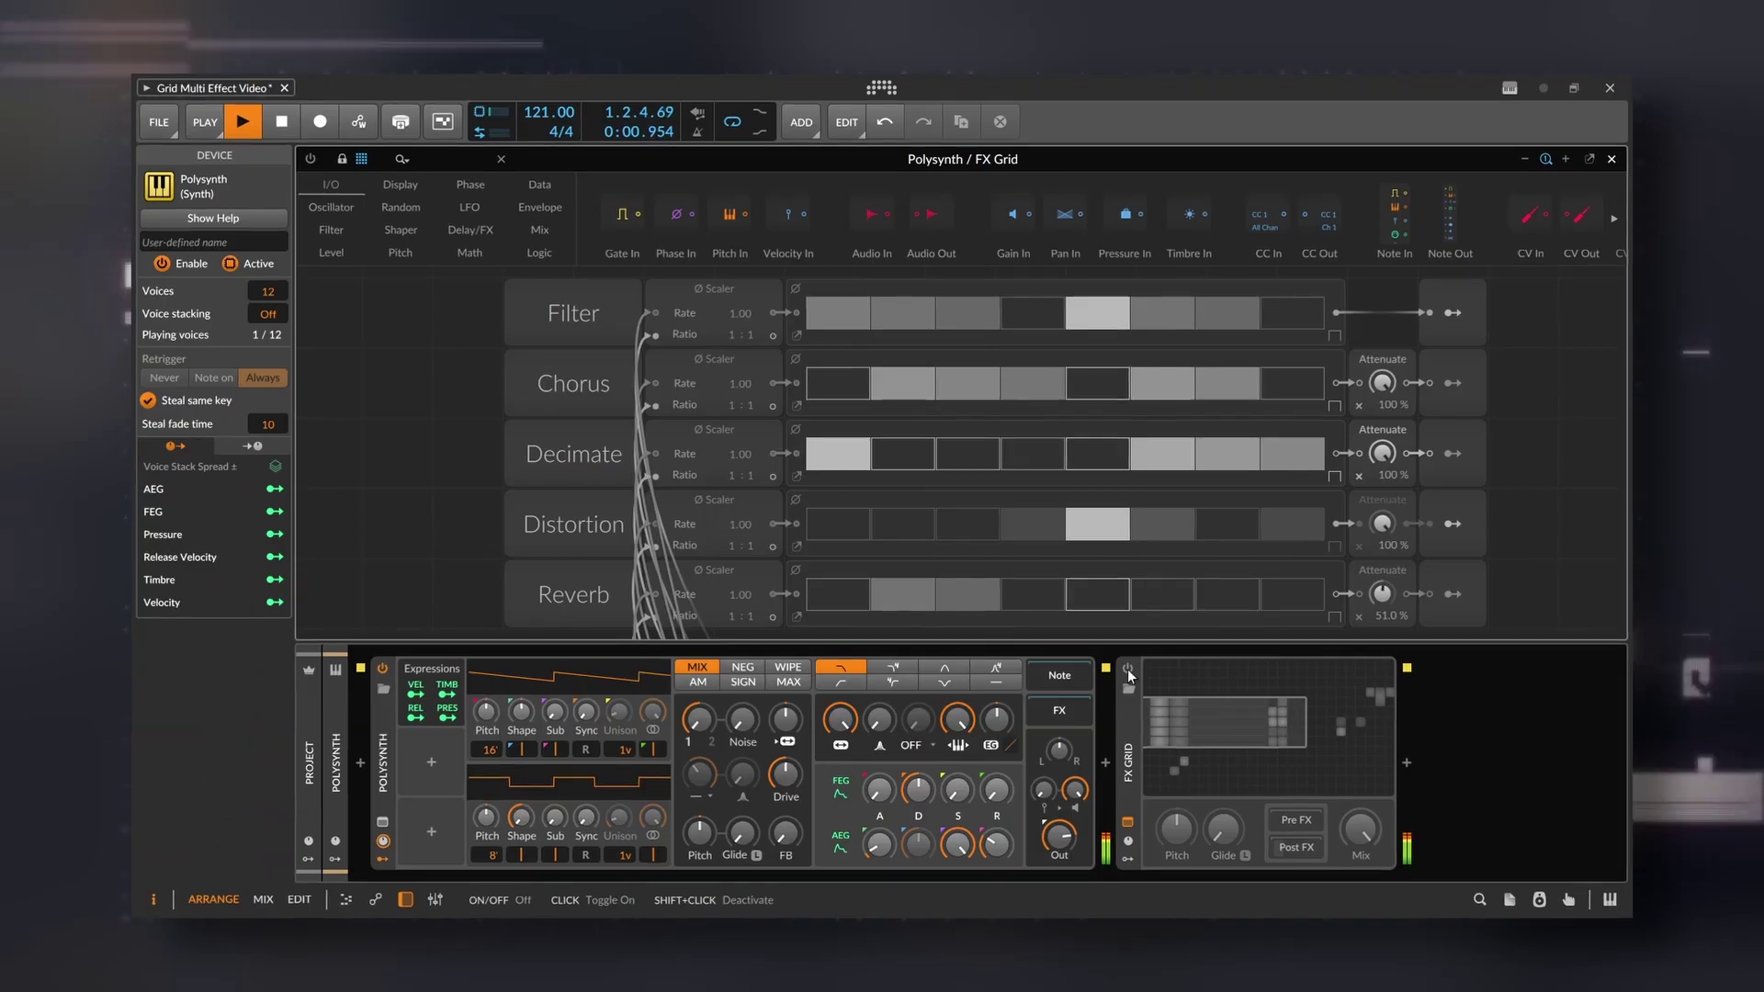
click(1131, 672)
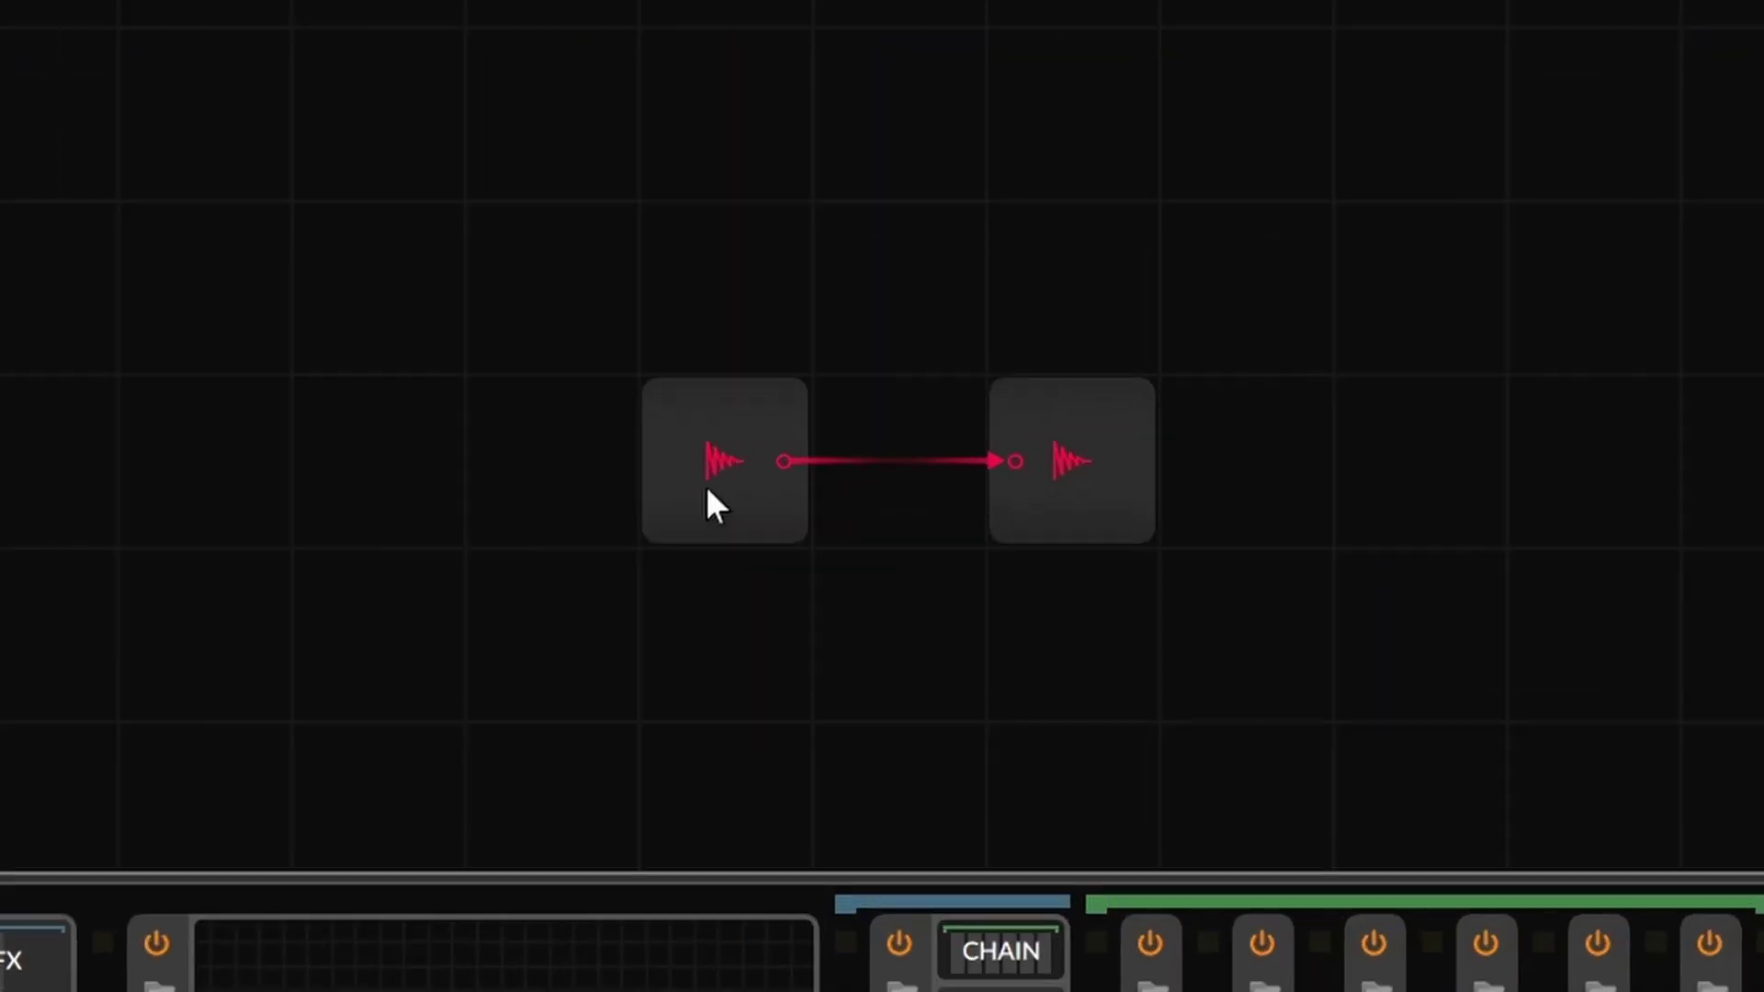
Step: Select the Audio In module that feeds the Audio Out
click(712, 496)
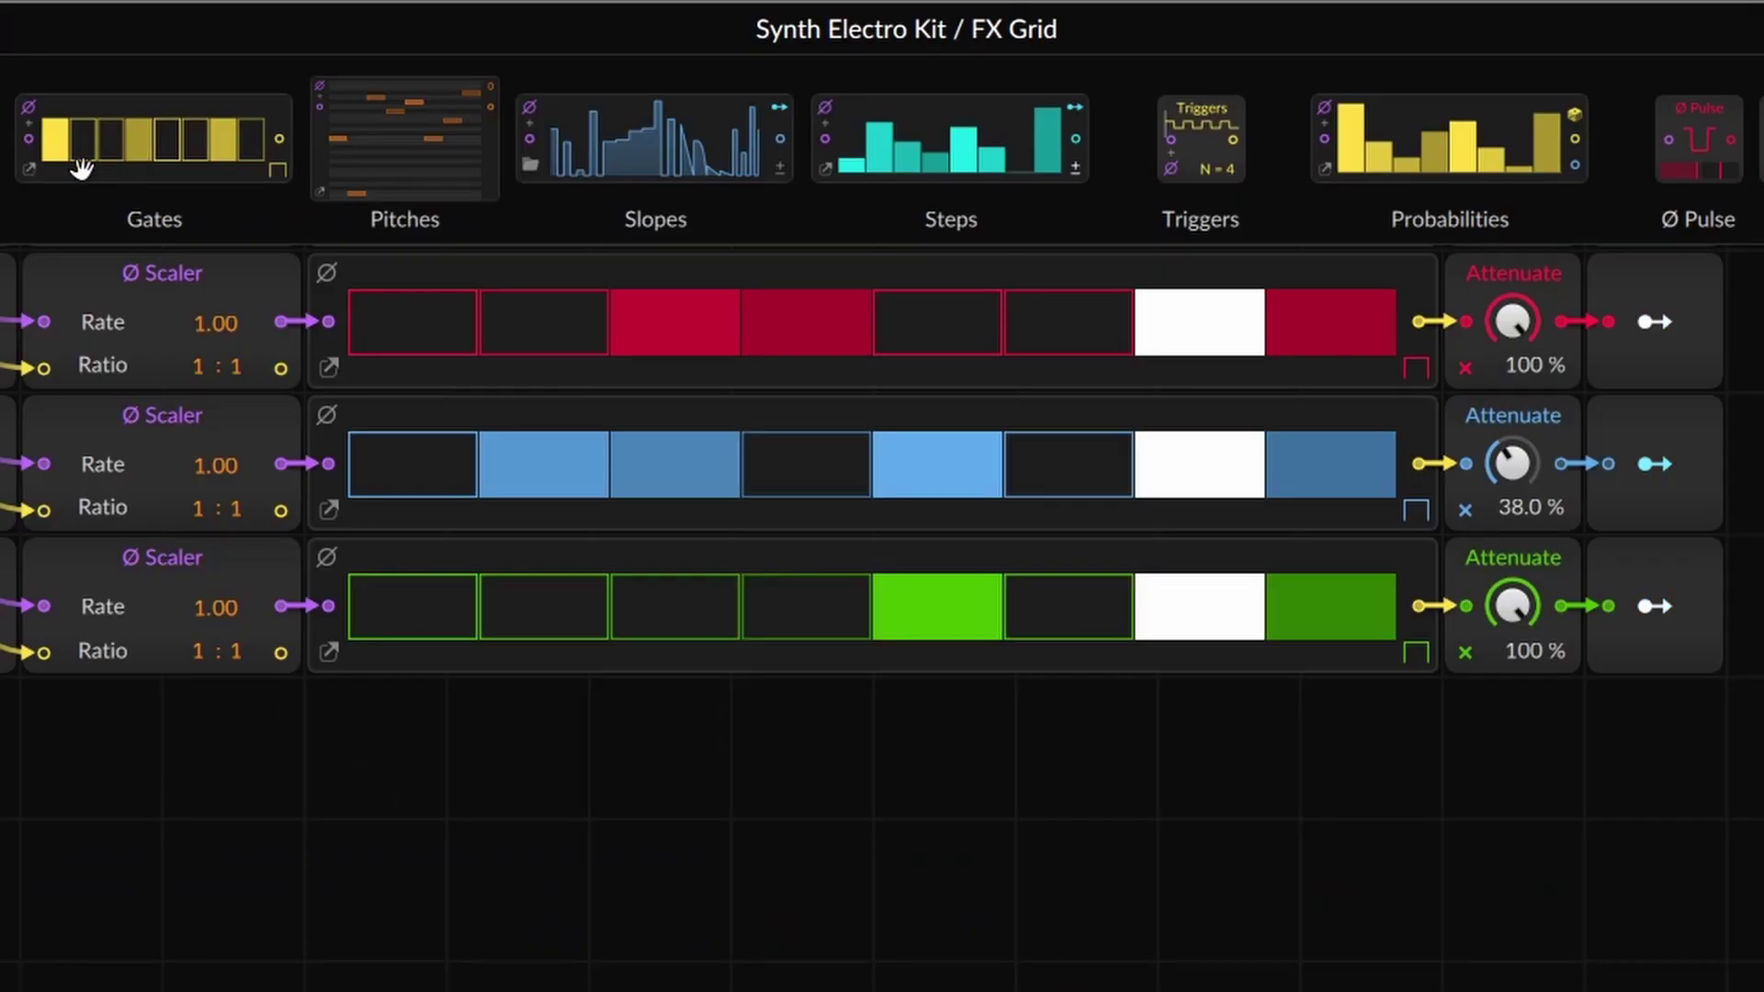
Step: Add a Gates module below the Delay lane and widen it to match the lanes above
drag(81, 169, 423, 735)
drag(719, 704, 1363, 775)
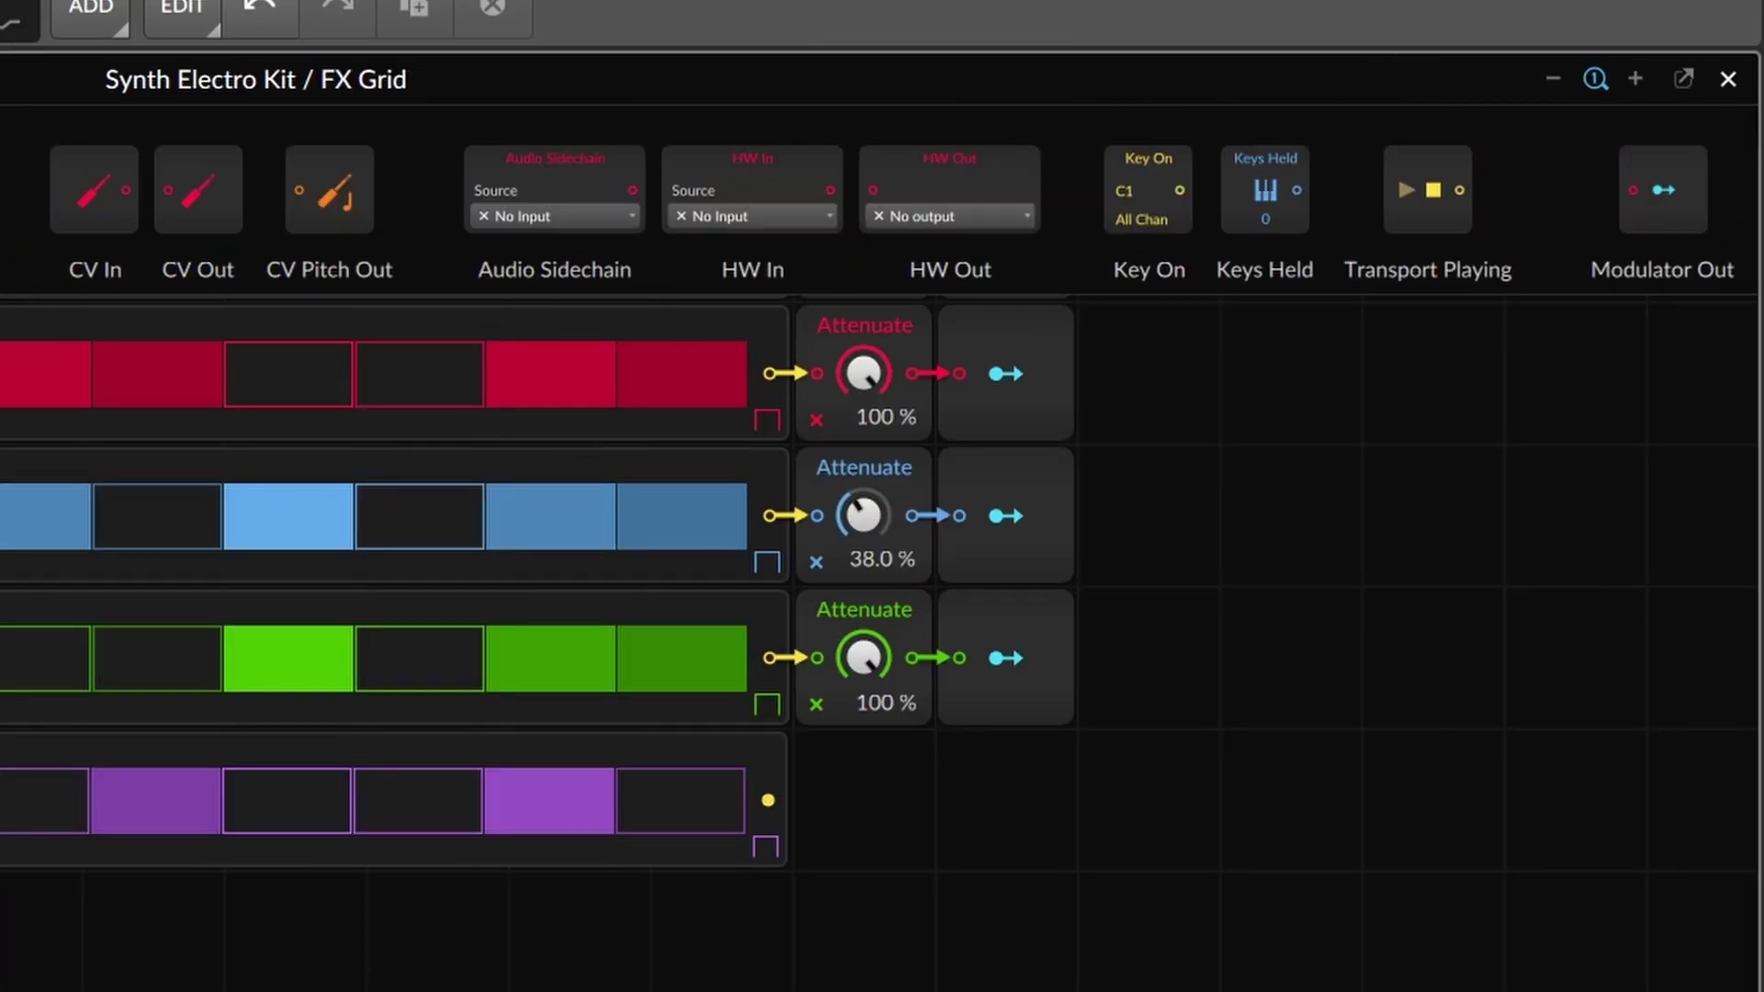
Step: Place a Modulator Out after the new Gates lane and map it to the Pitch Shifter's Mix
drag(1626, 172, 878, 834)
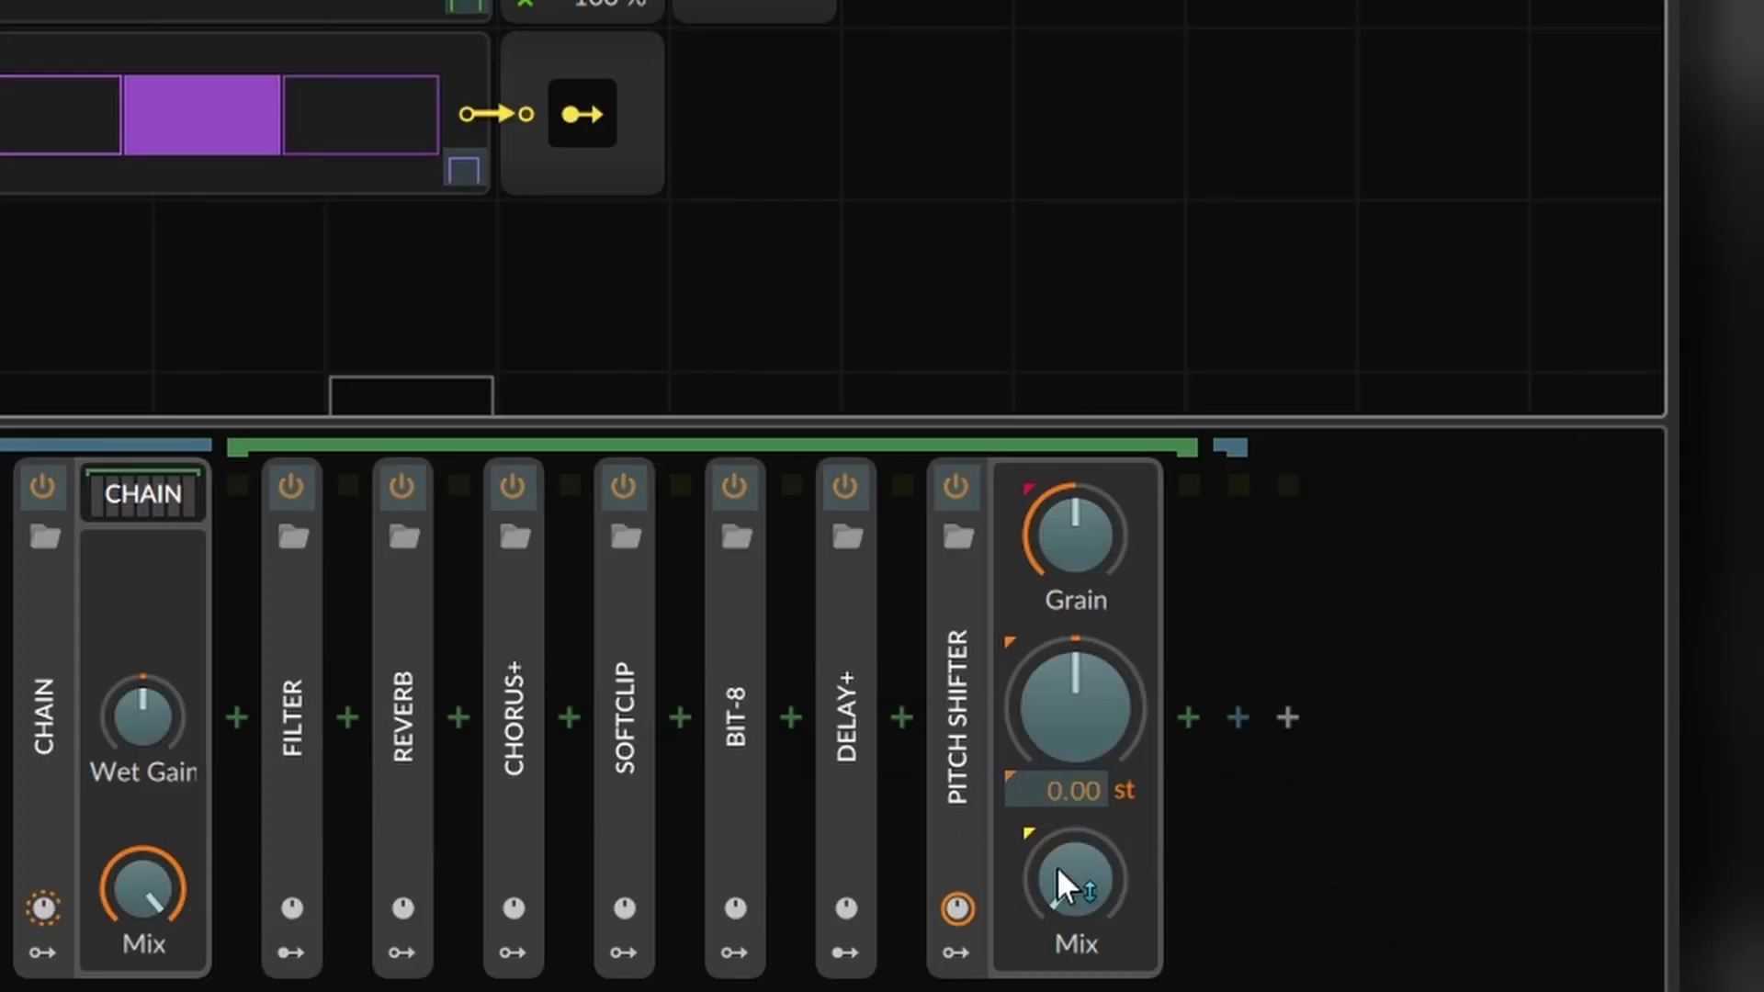
drag(1063, 886, 1063, 808)
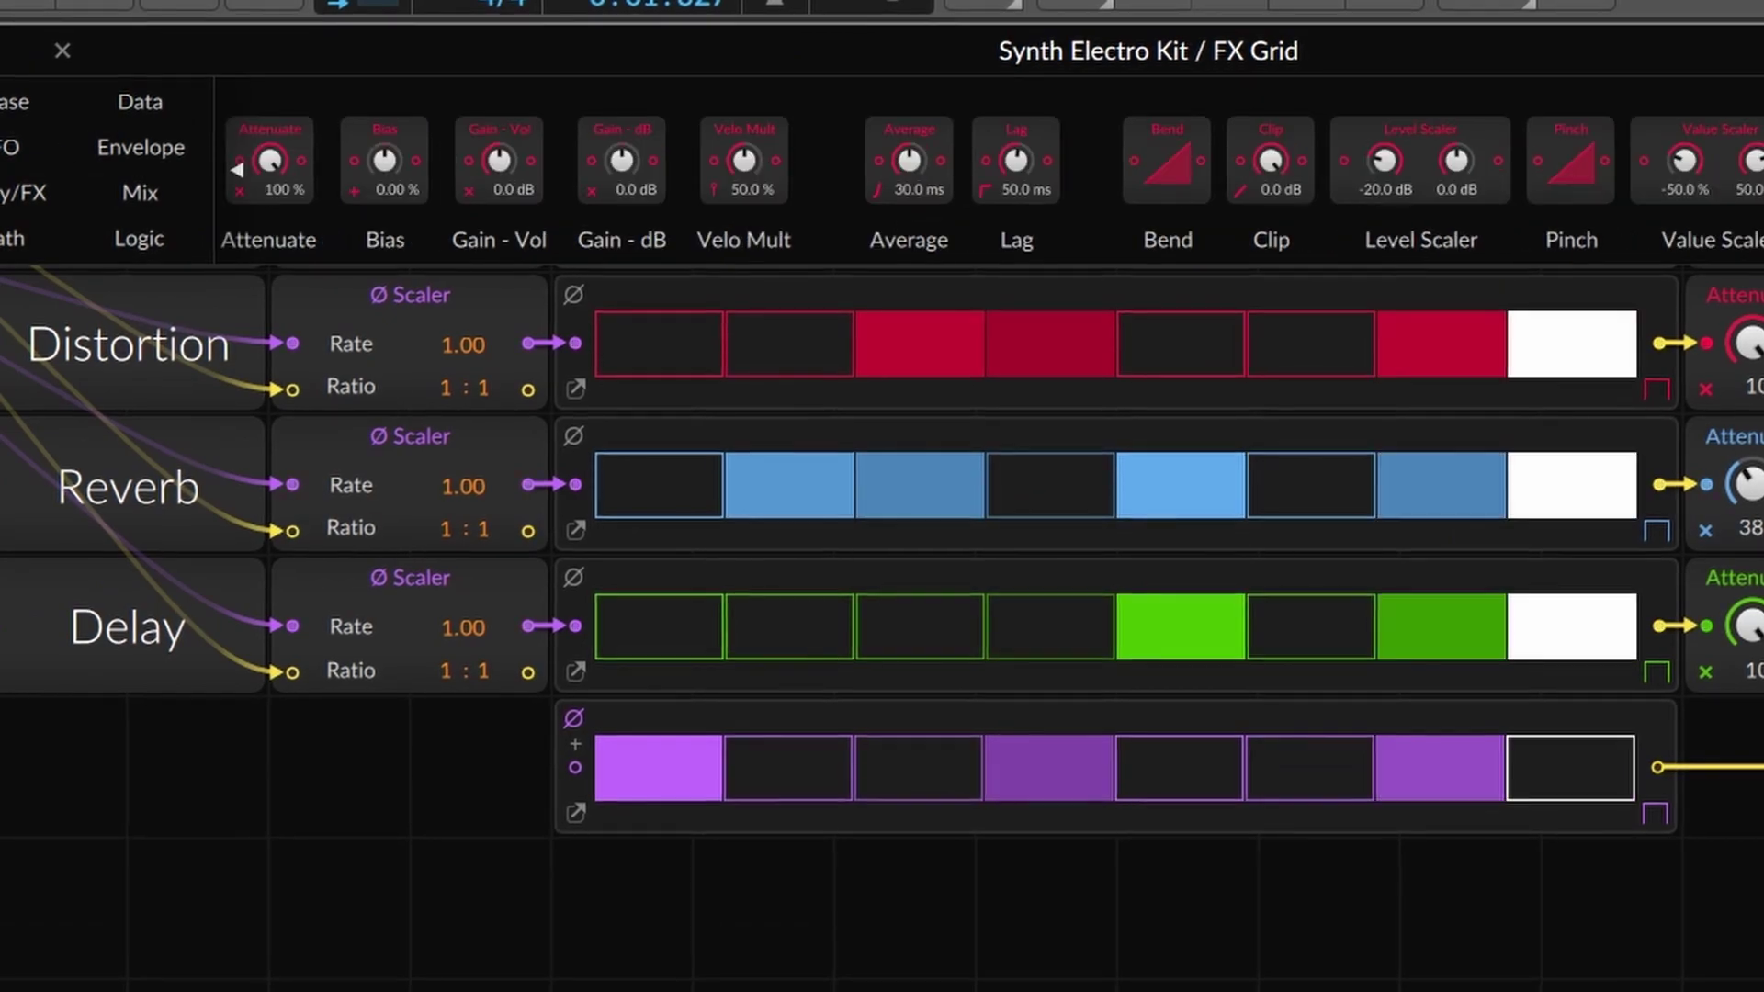
Step: Insert an Attenuate module between the purple Gates lane and its Modulator Out
click(1346, 544)
drag(1343, 572, 1672, 781)
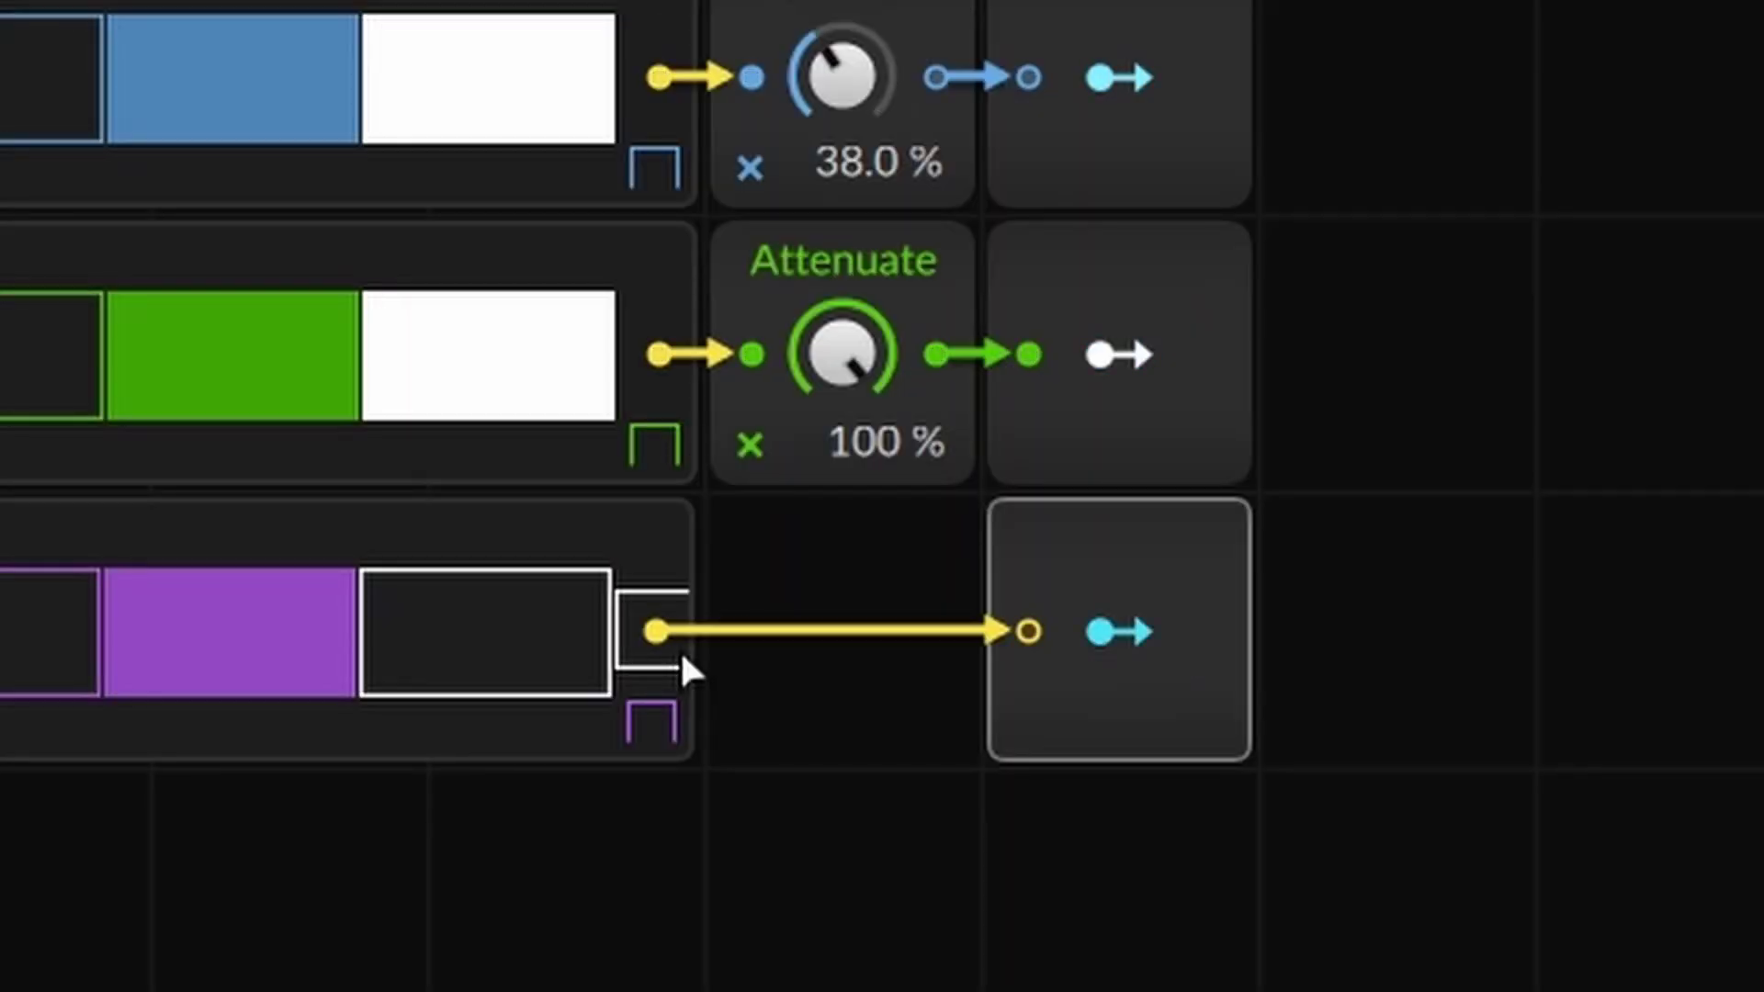
drag(676, 646, 677, 649)
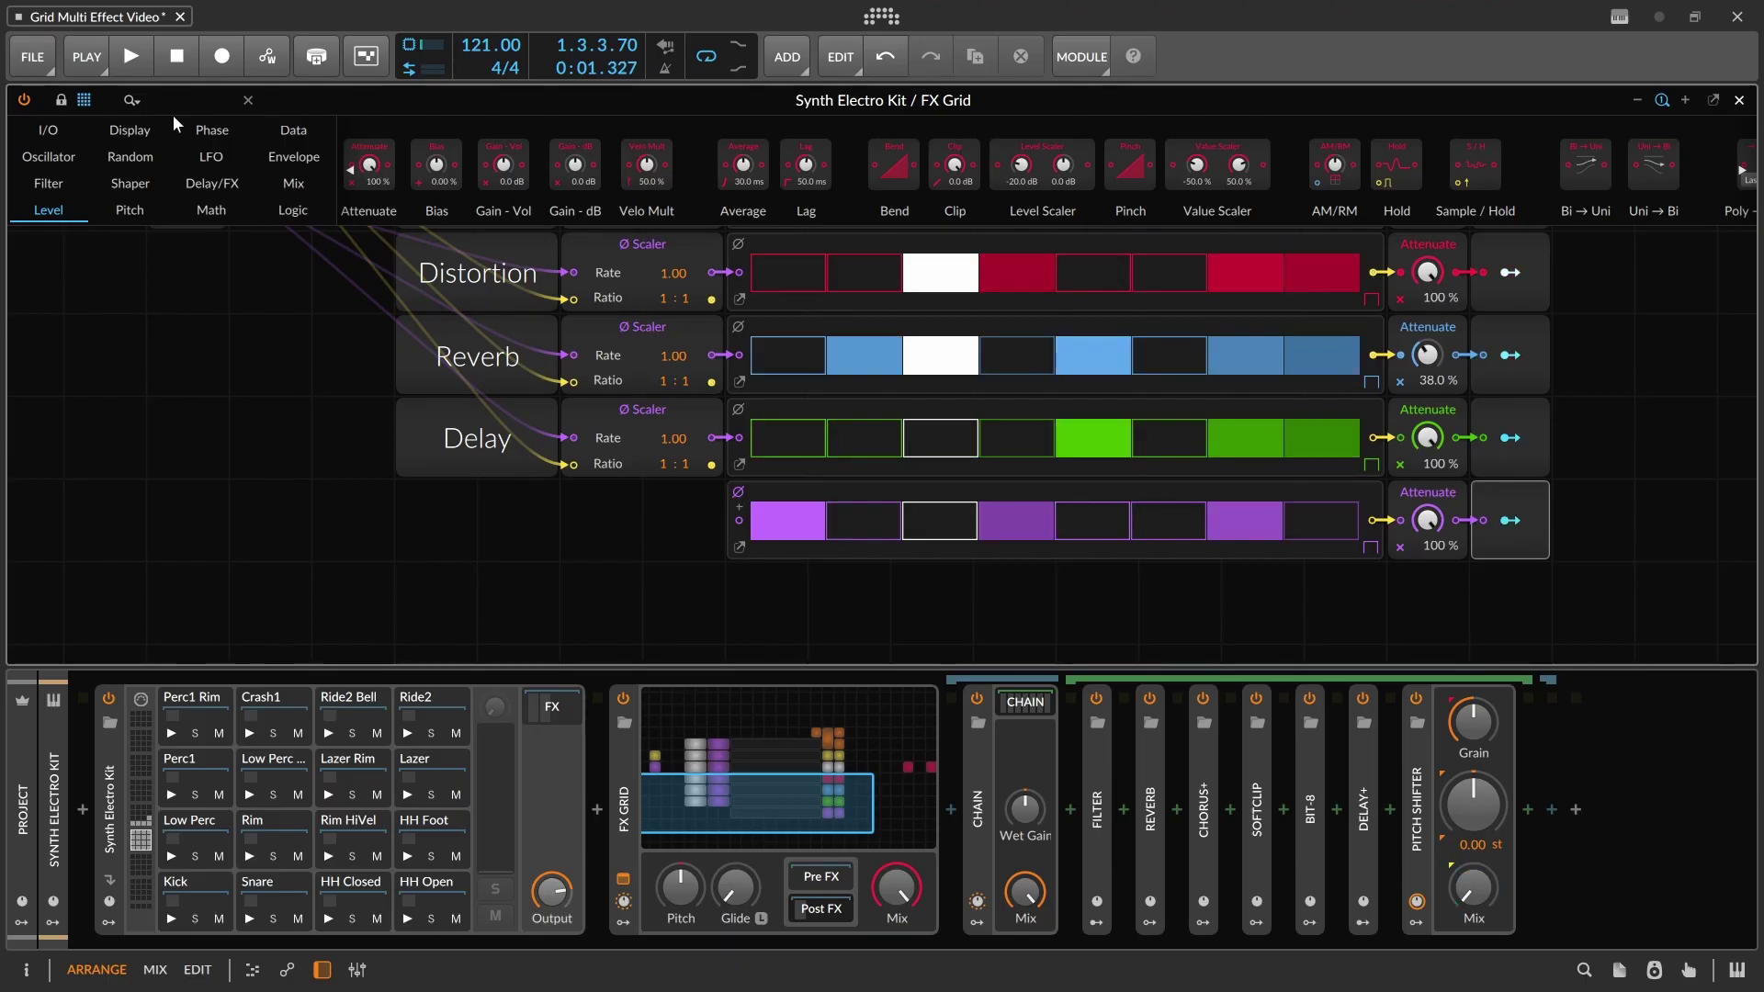
Step: Place a phase Scaler module directly ahead of the purple Gates lane
click(212, 132)
drag(772, 166, 725, 518)
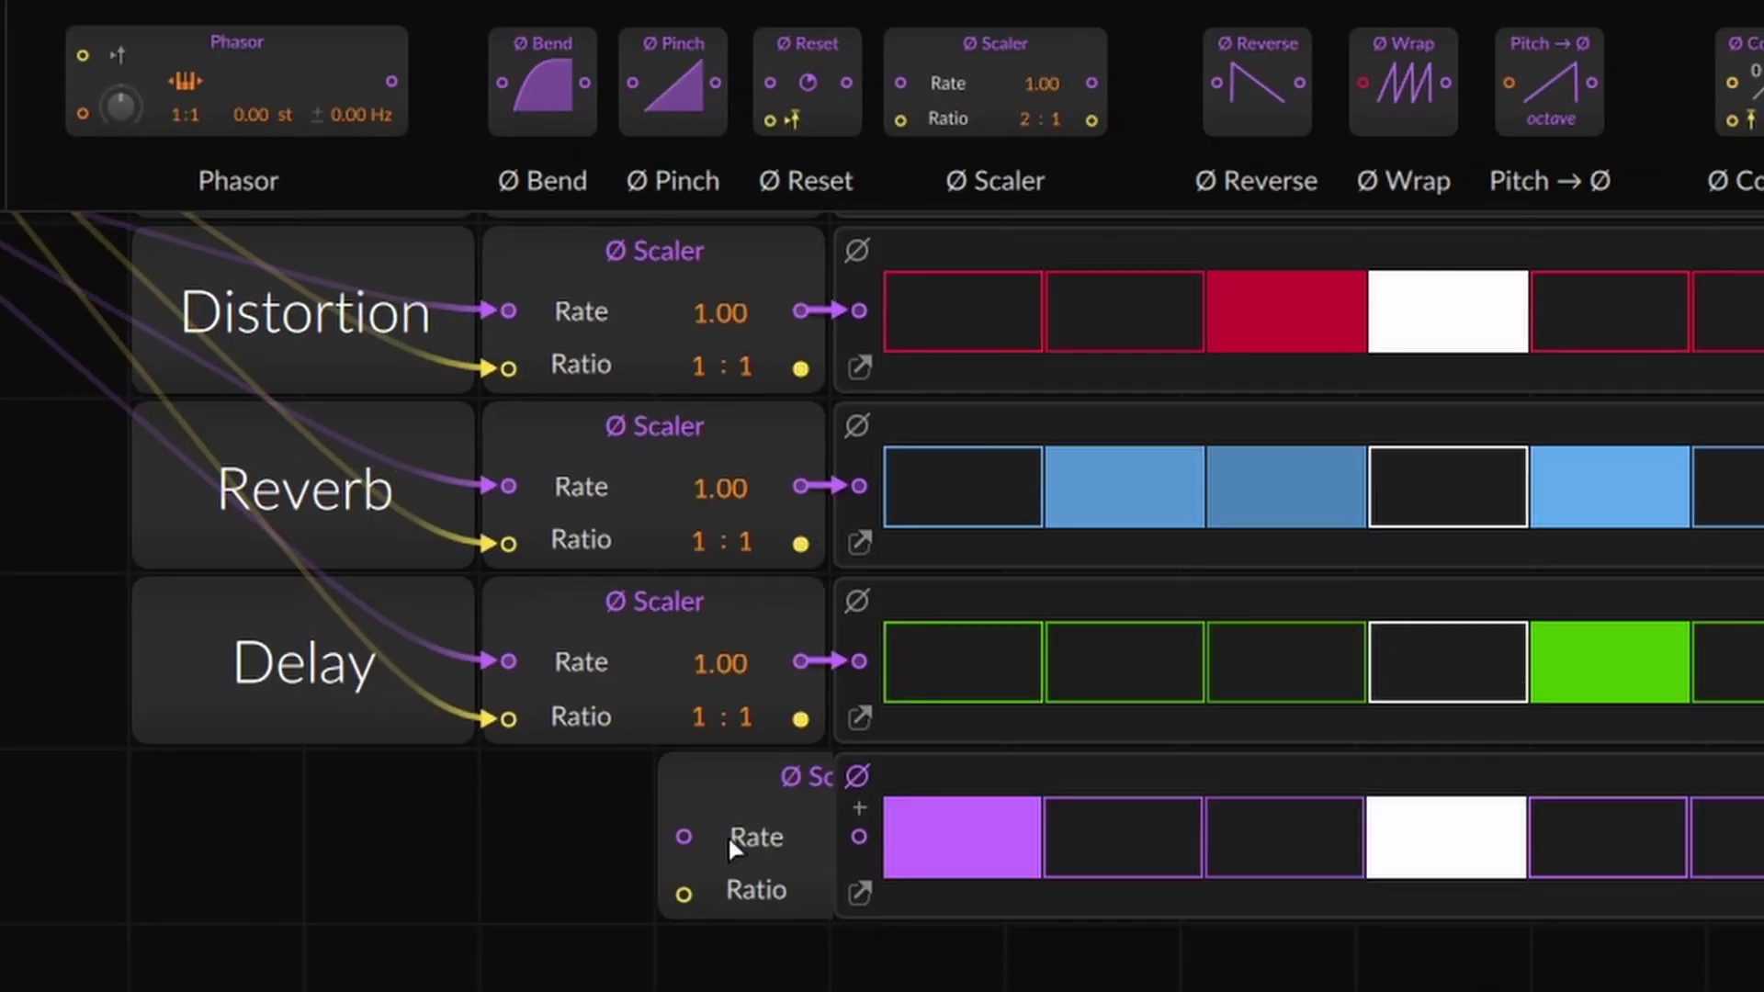
drag(835, 840, 835, 840)
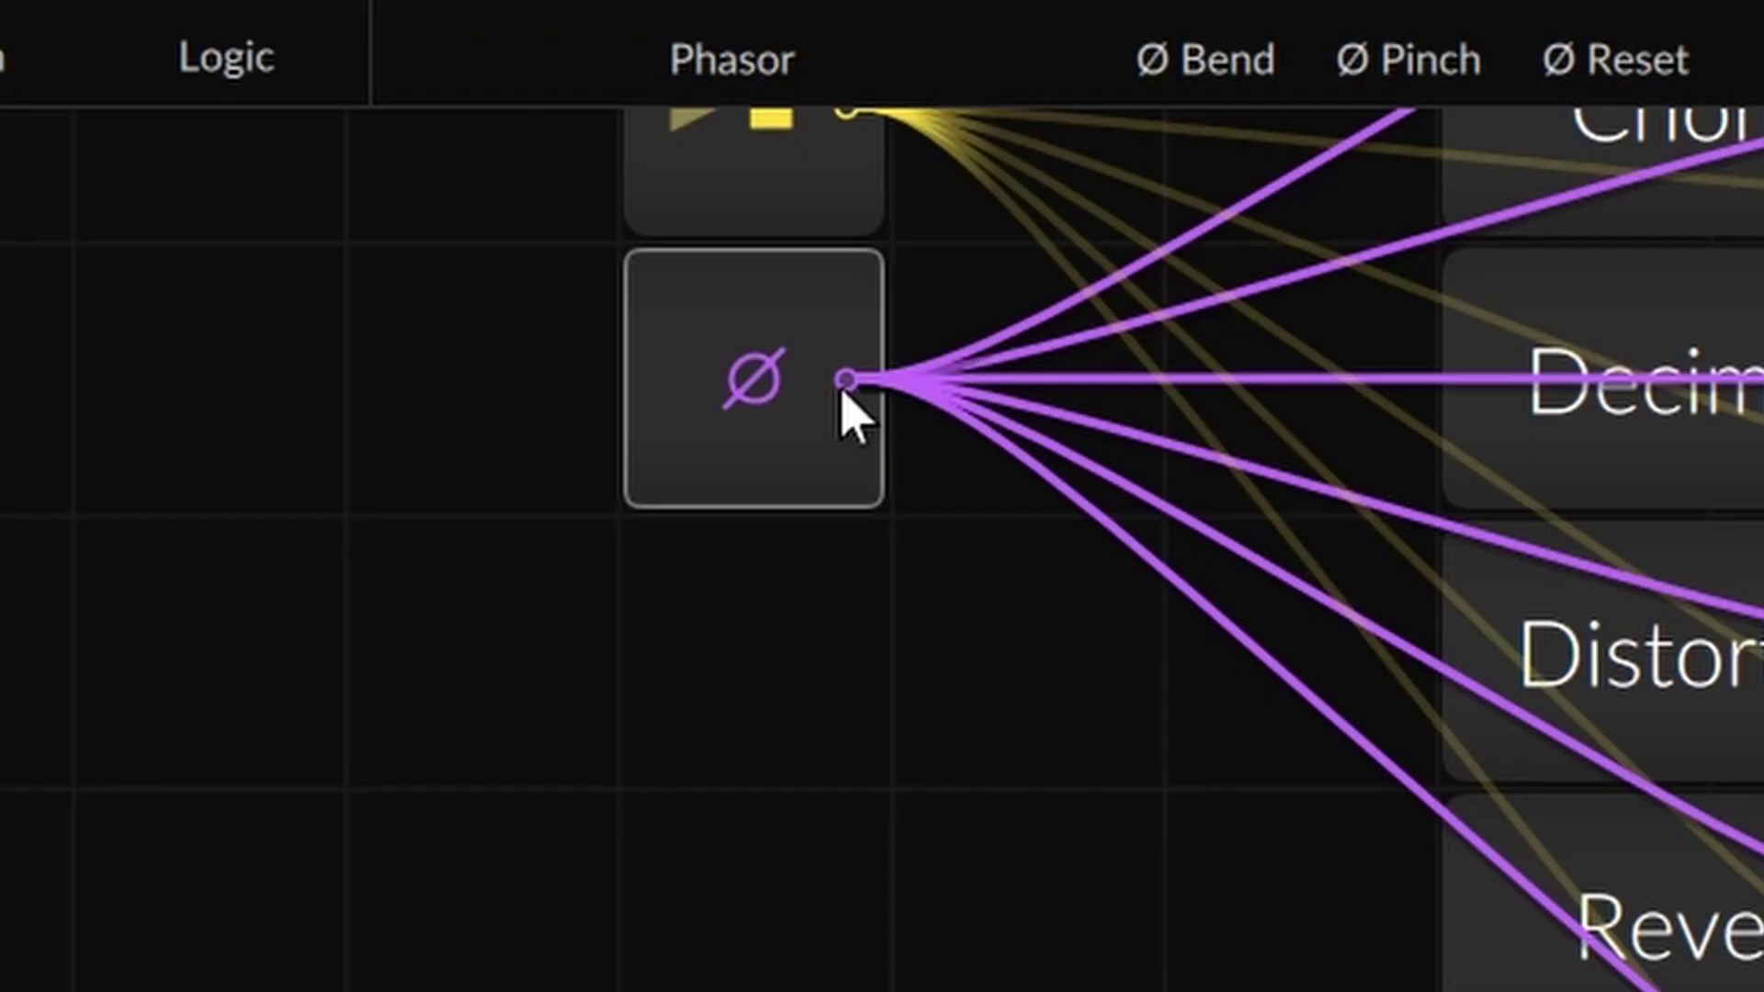
Step: Connect the phase source to the new lane's Scaler and copy the Delay label below as Pitch Shift
drag(843, 395, 795, 624)
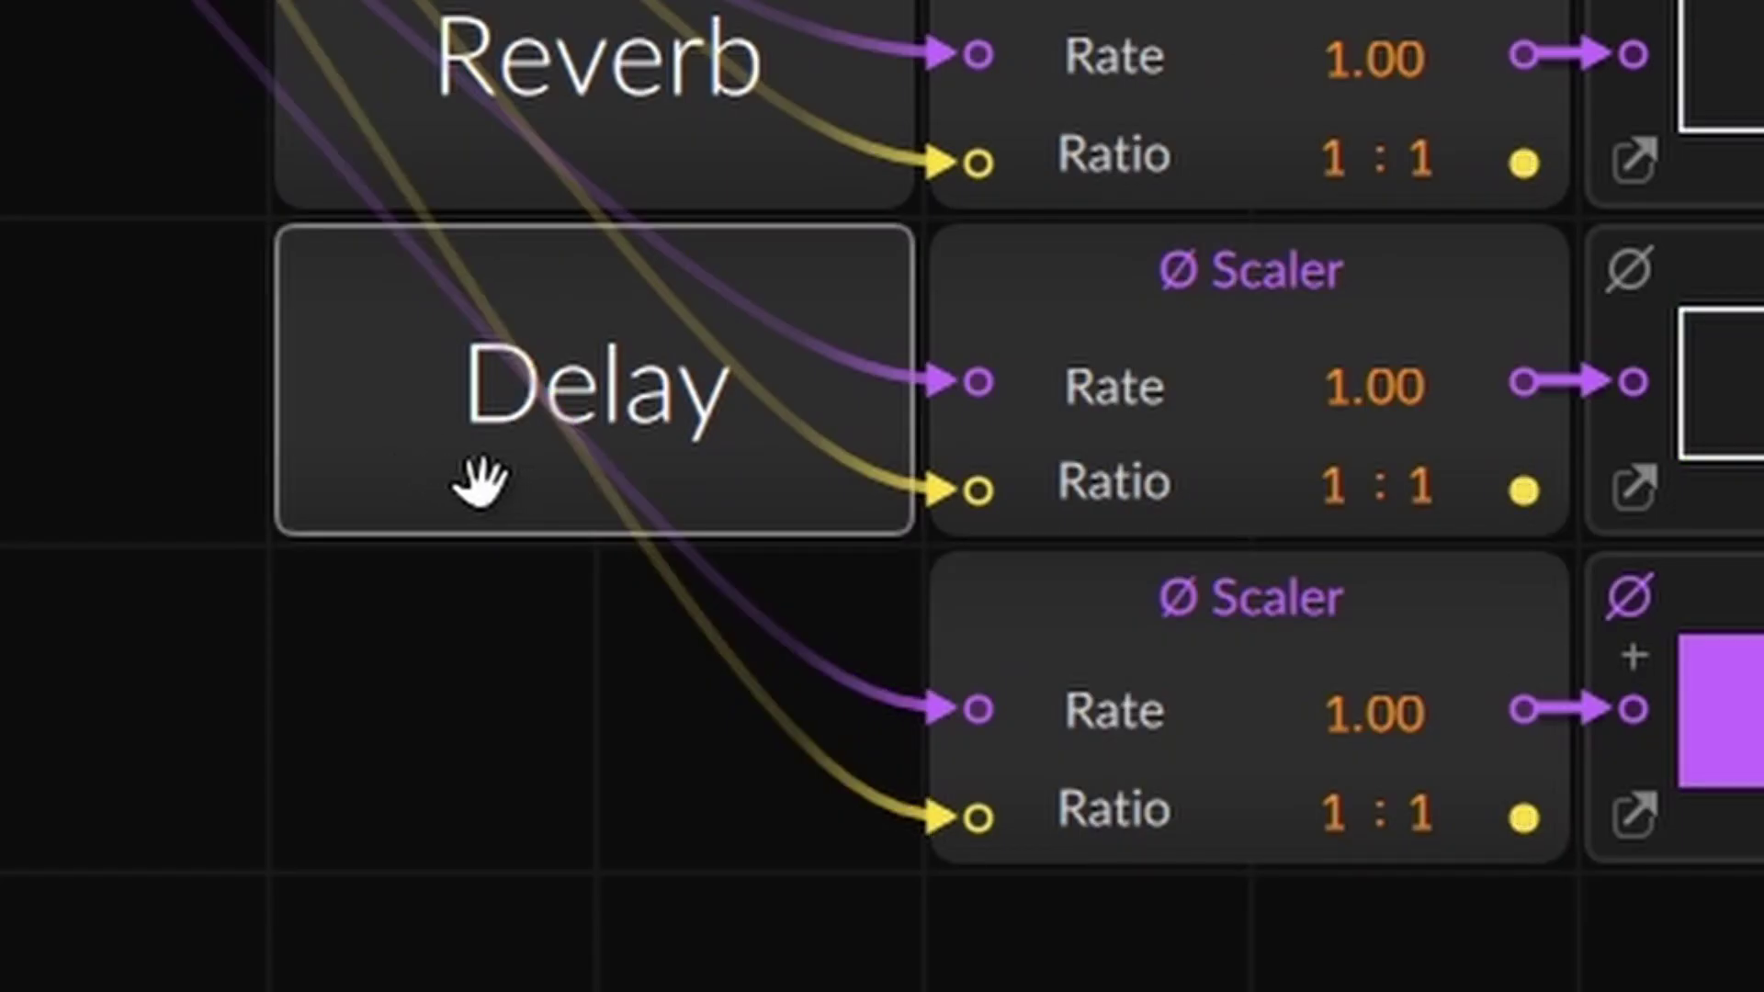
drag(439, 479, 411, 634)
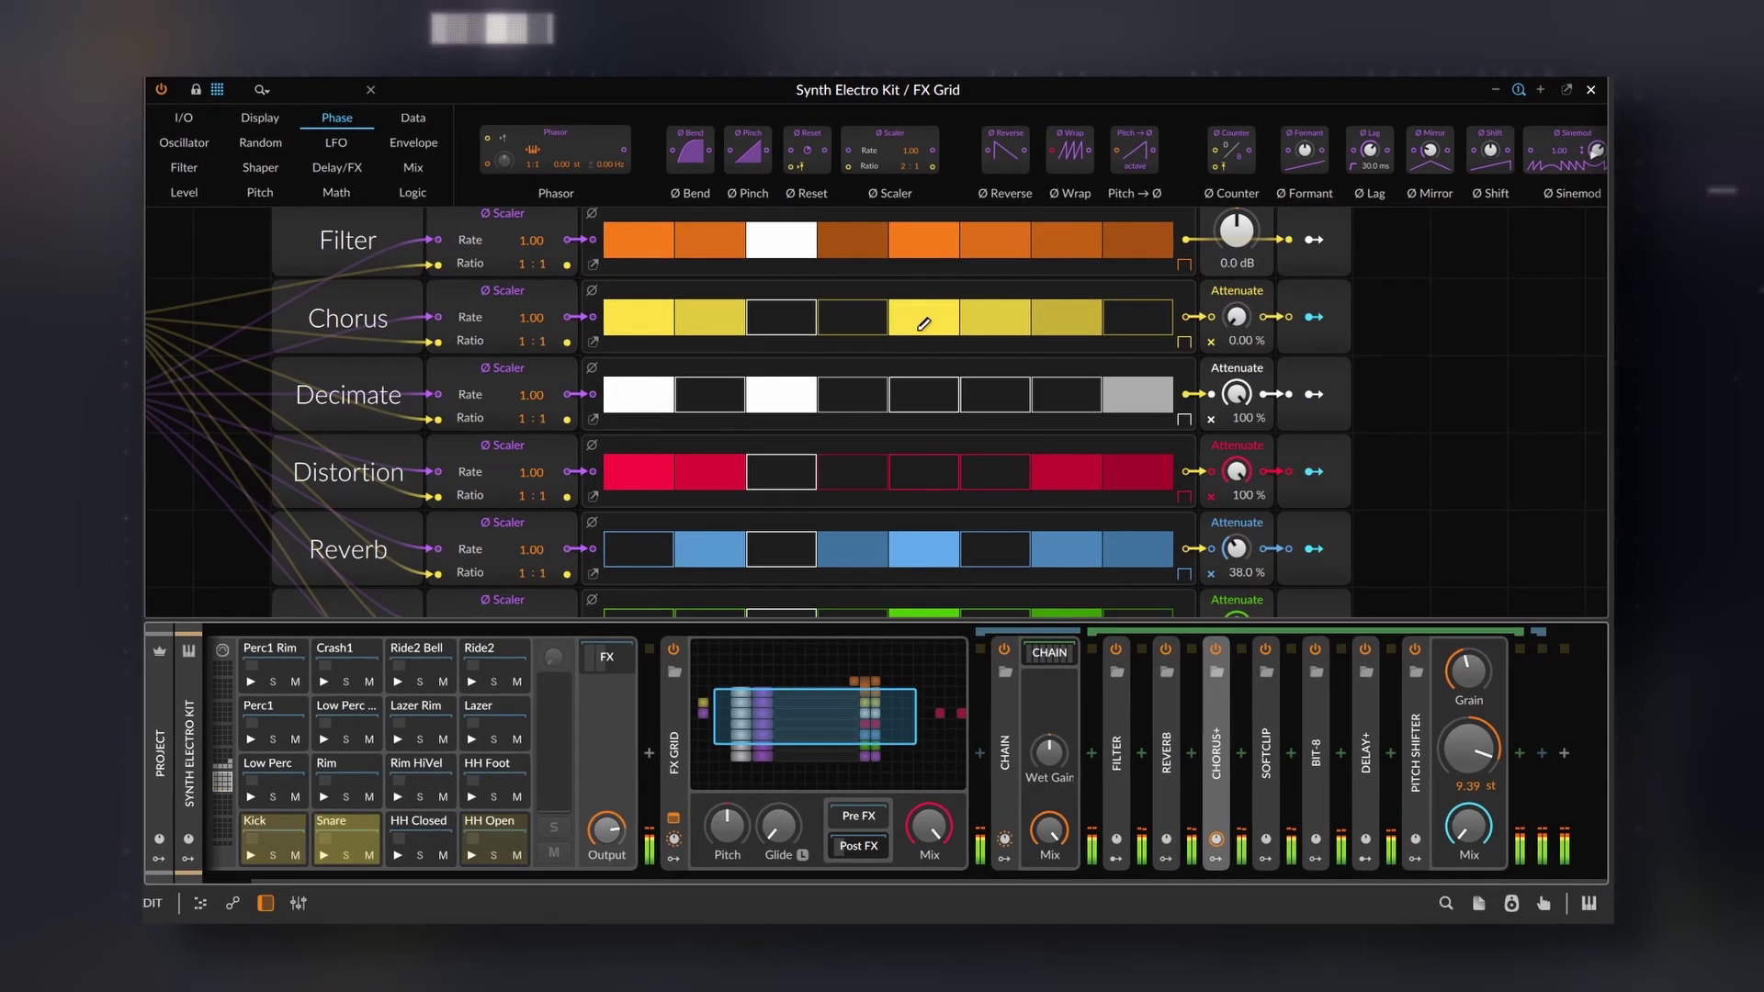
Step: Turn off Chorus steps 5 and 6 and Filter steps 2 to 4, and turn on step 4 in the Chorus and Distortion lanes
drag(922, 324, 990, 318)
drag(864, 243, 732, 241)
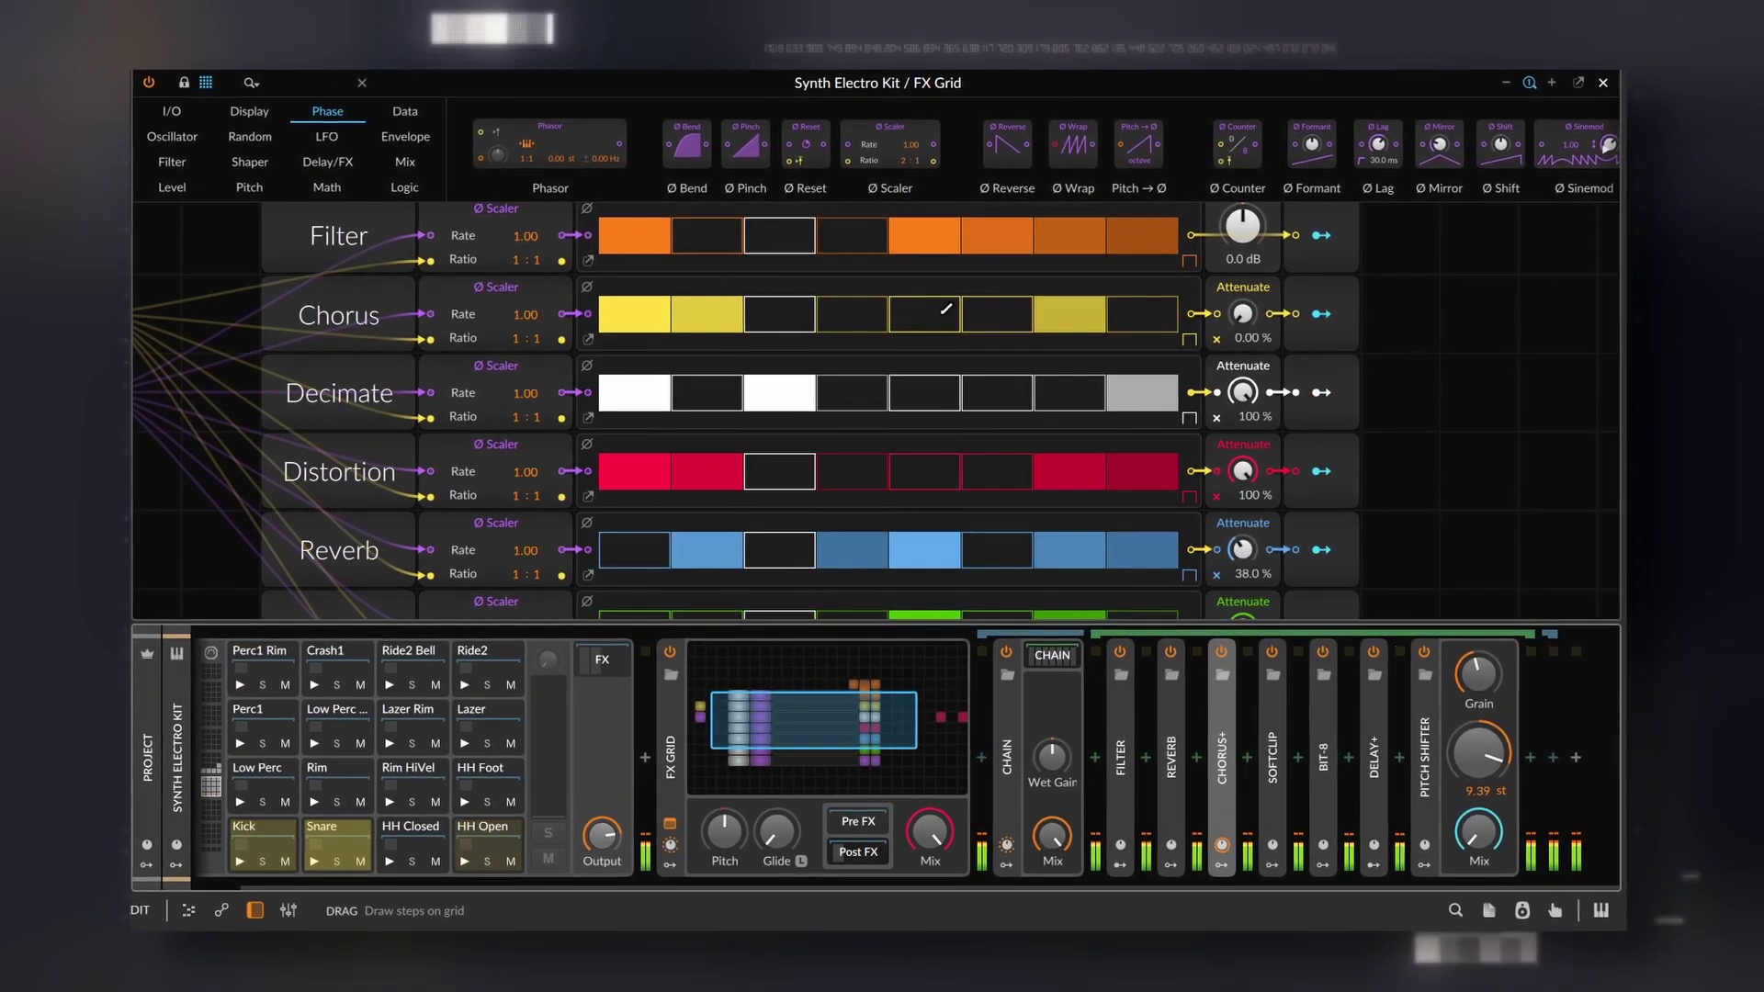
click(874, 315)
click(865, 461)
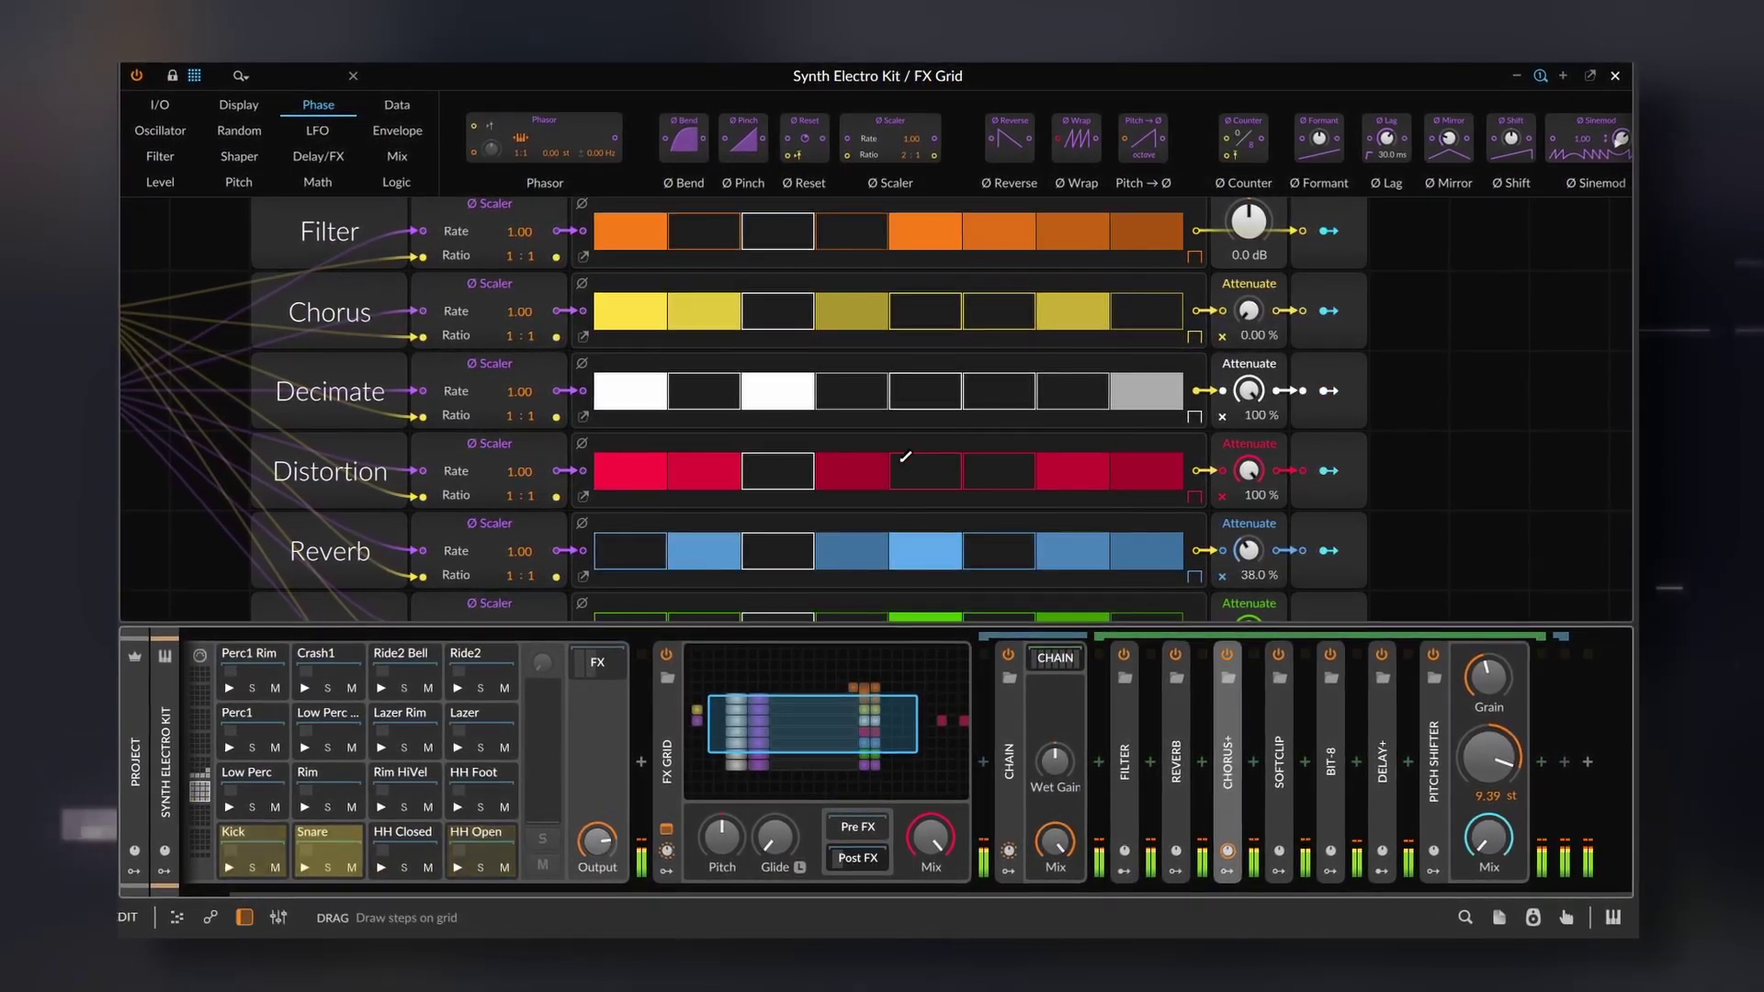
scroll(905, 456, down, 2)
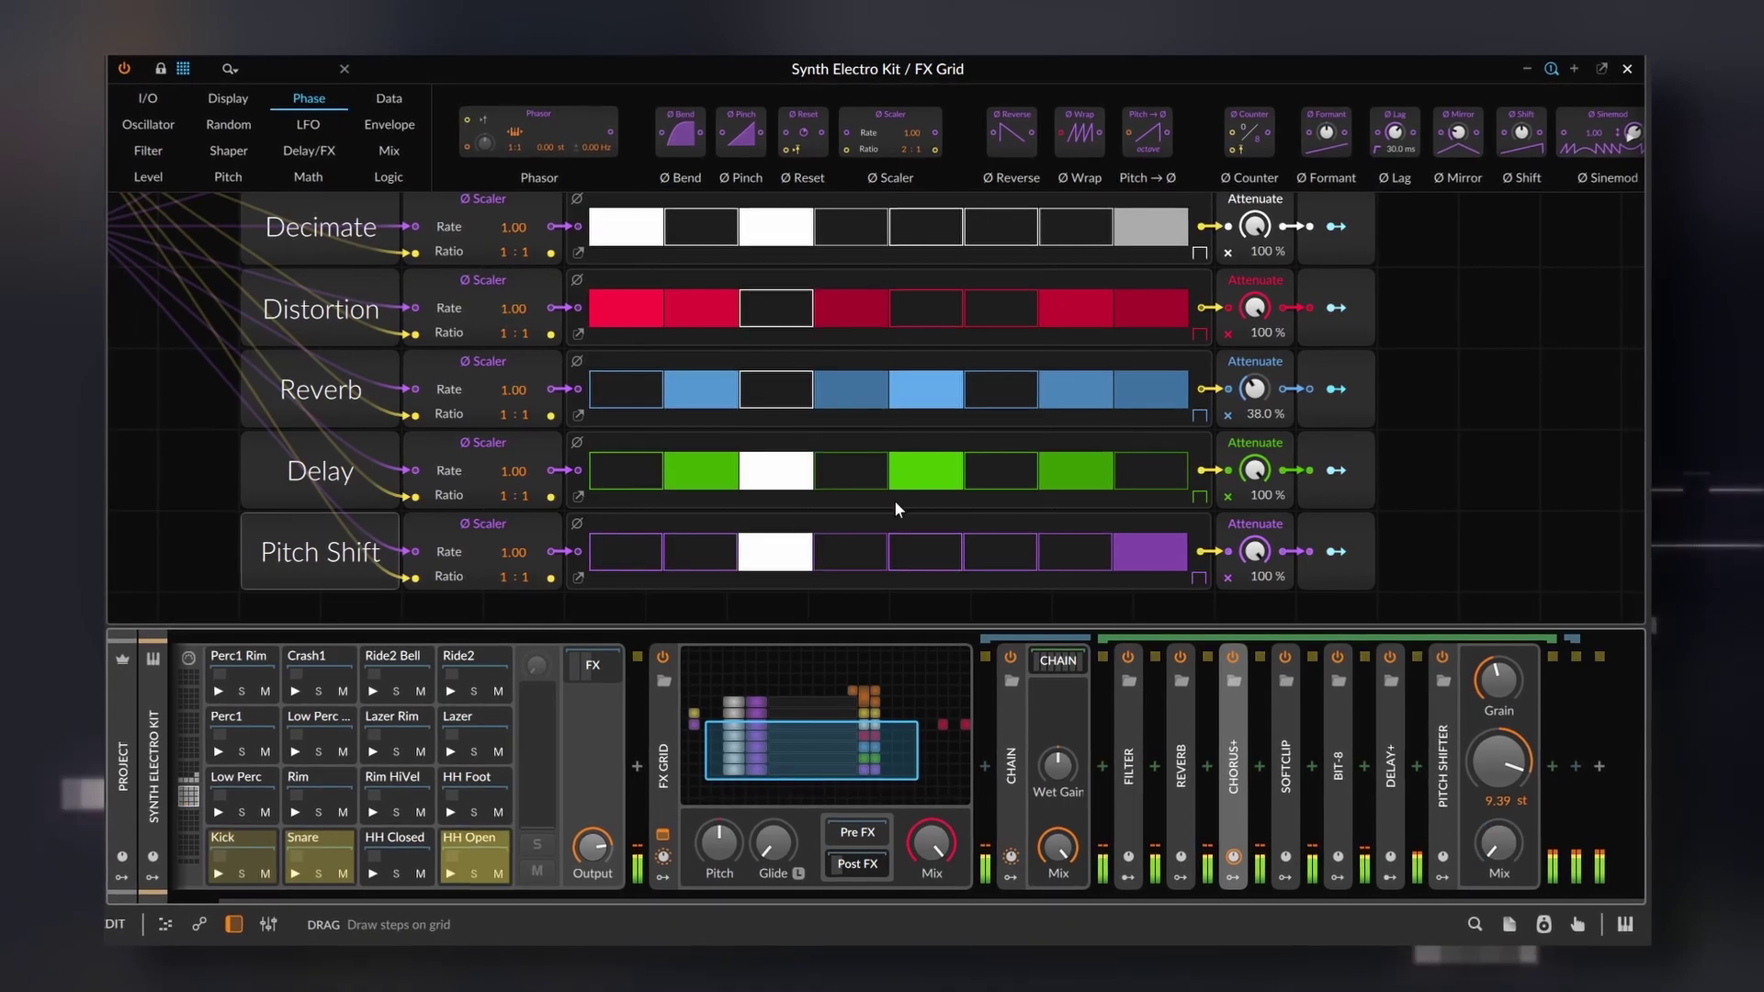
scroll(1194, 515, up, 1)
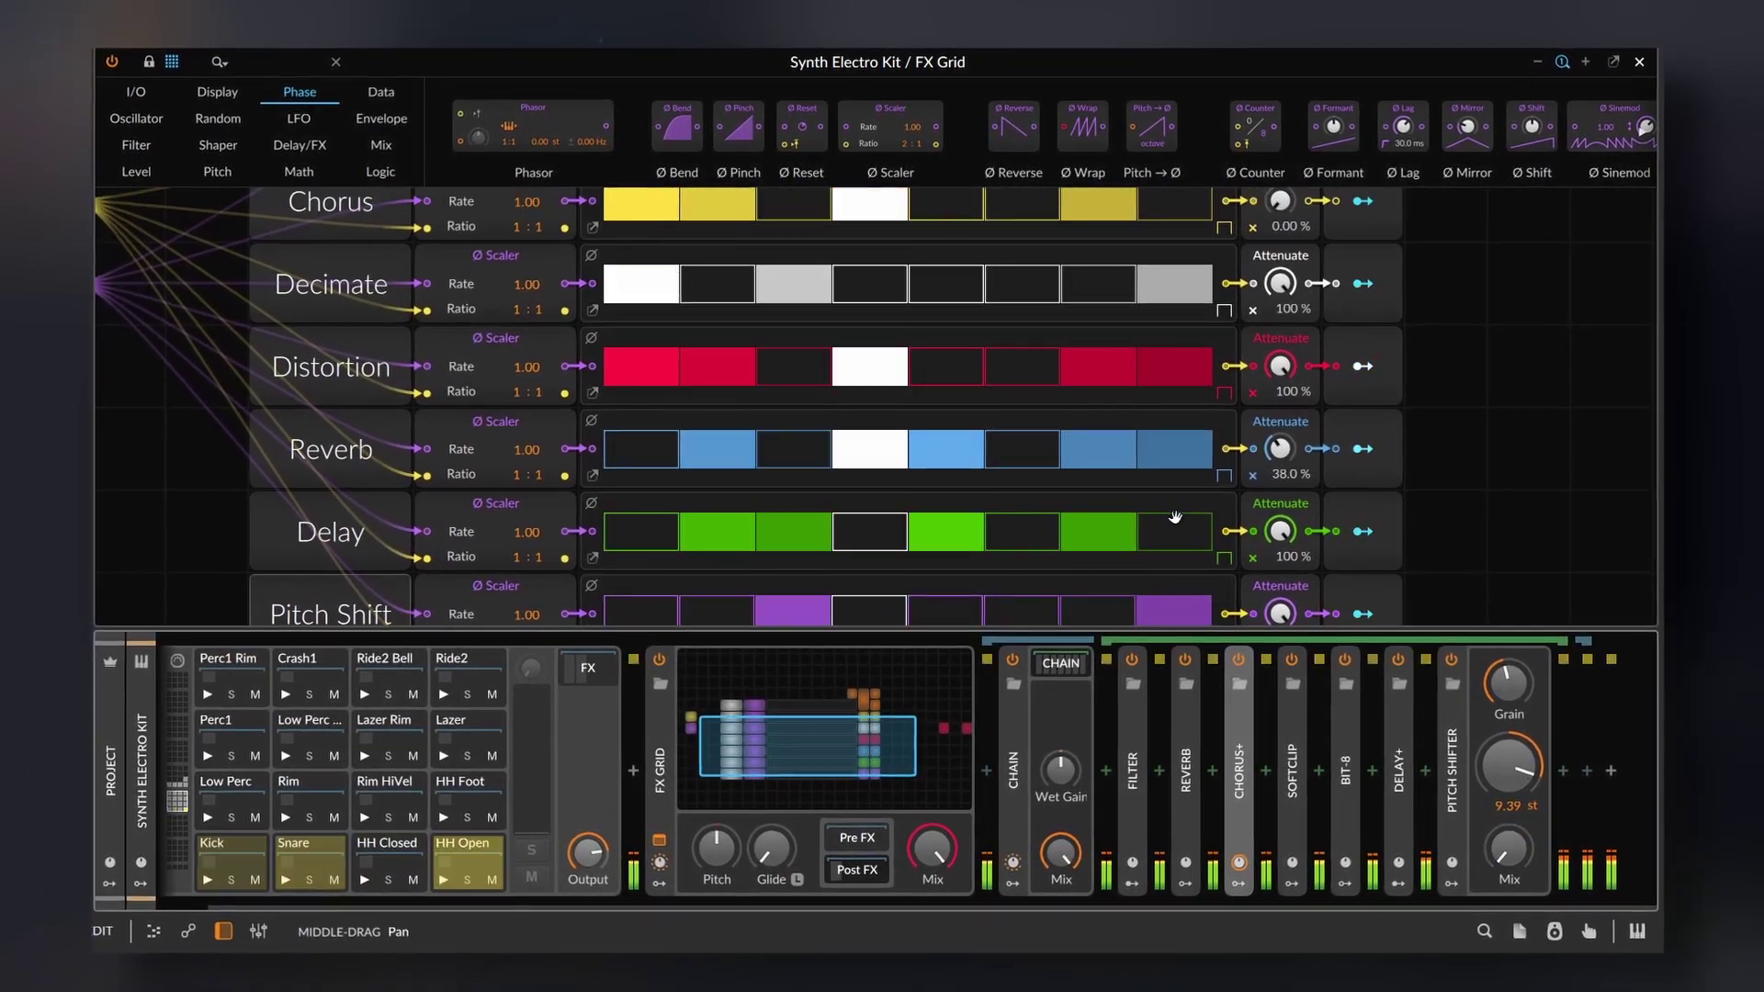